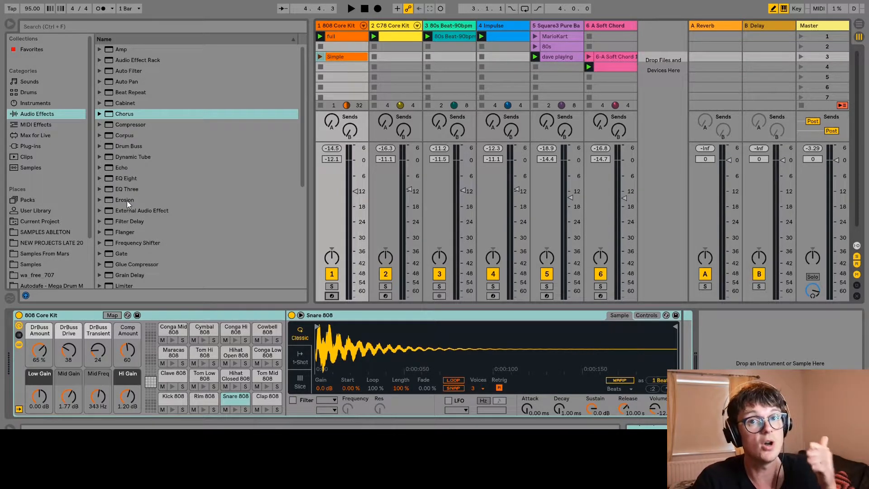
Insert a new MIDI track and place it after the A Soft Chord track as the last track
click(65, 101)
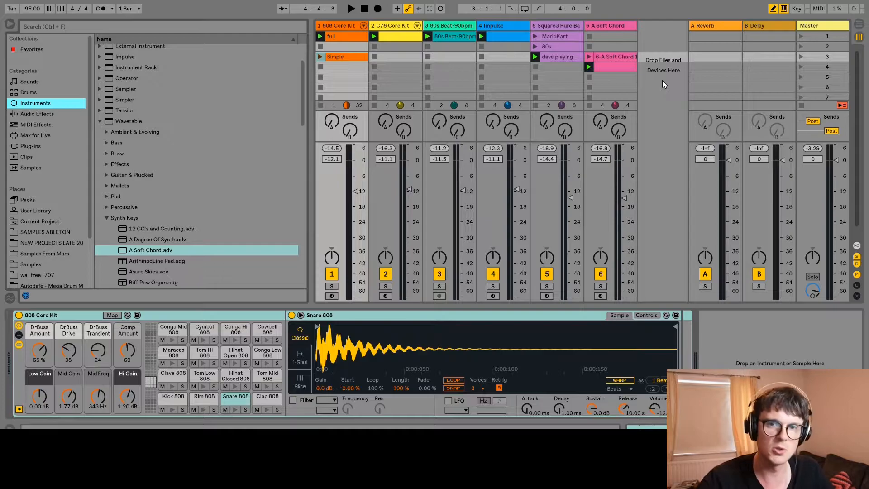
key(ctrl+shift+t)
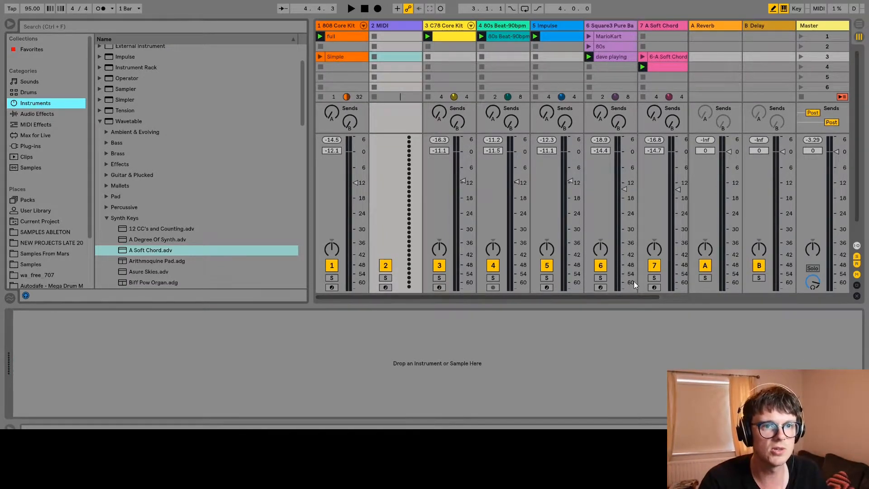
scroll(625, 282, right, 3)
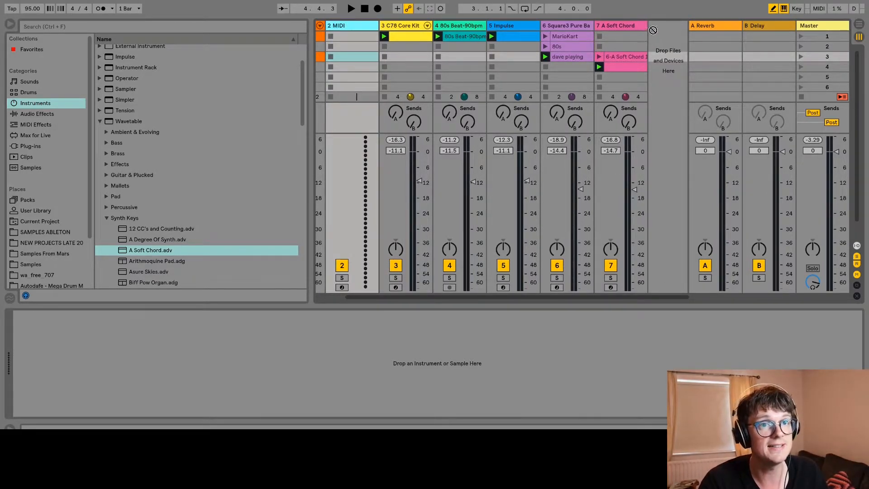
drag(658, 22, 651, 16)
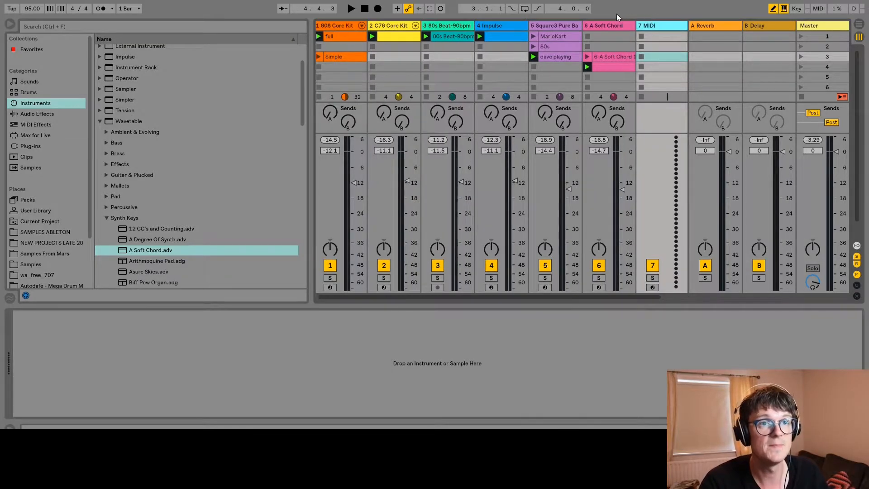
Collapse the Wavetable presets and expand Operator's Pad presets among the instruments
click(46, 114)
click(46, 101)
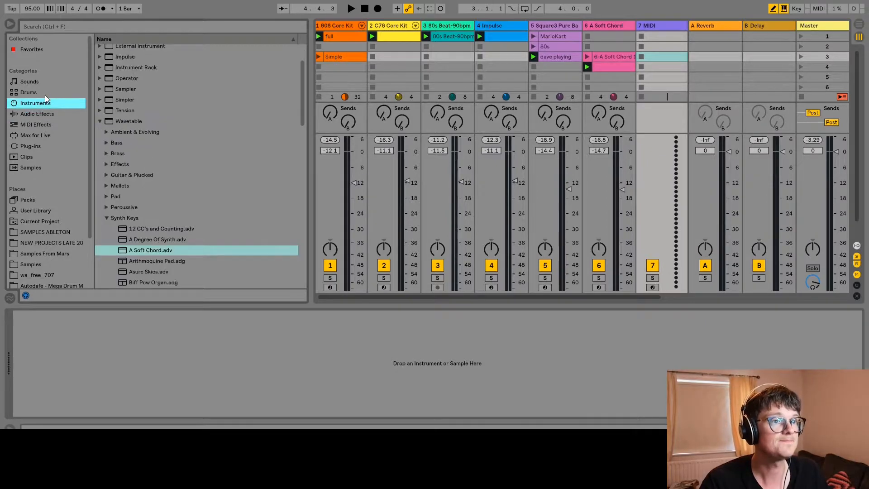
click(99, 115)
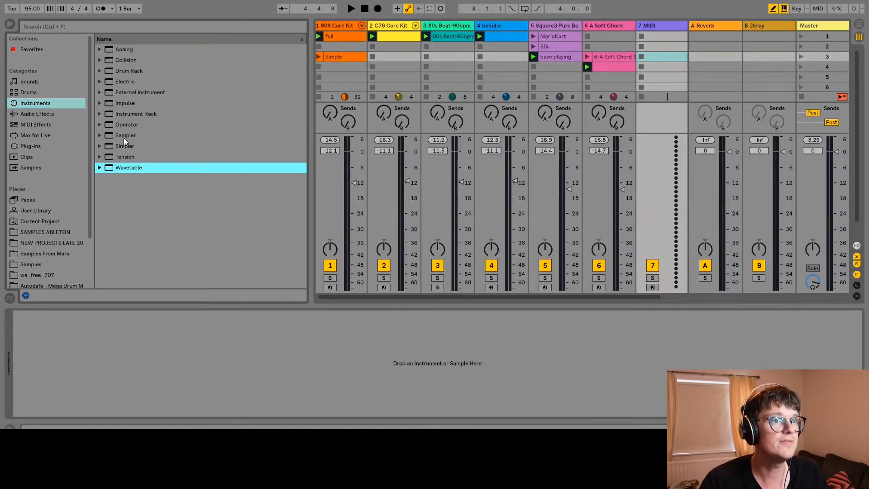
click(100, 113)
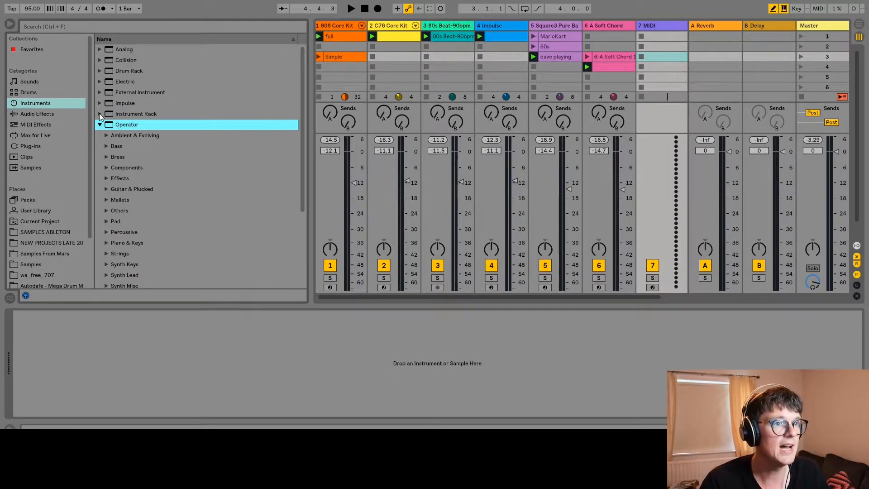
scroll(127, 157, down, 1)
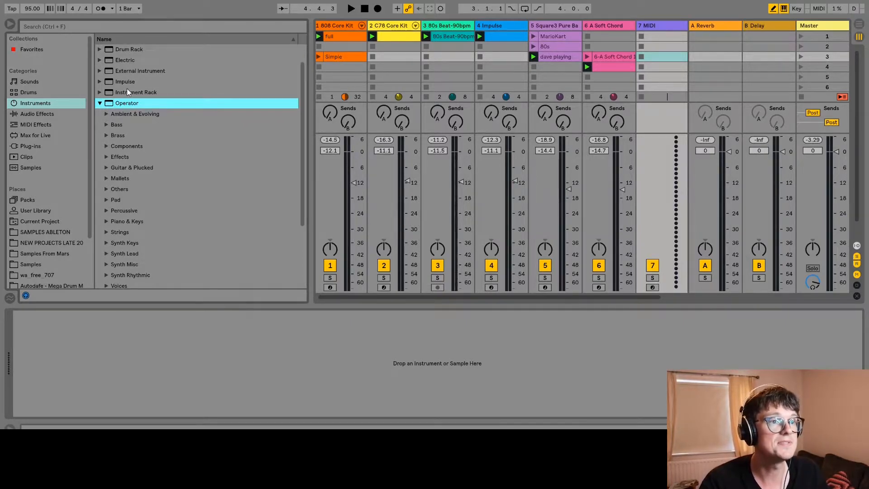
click(106, 200)
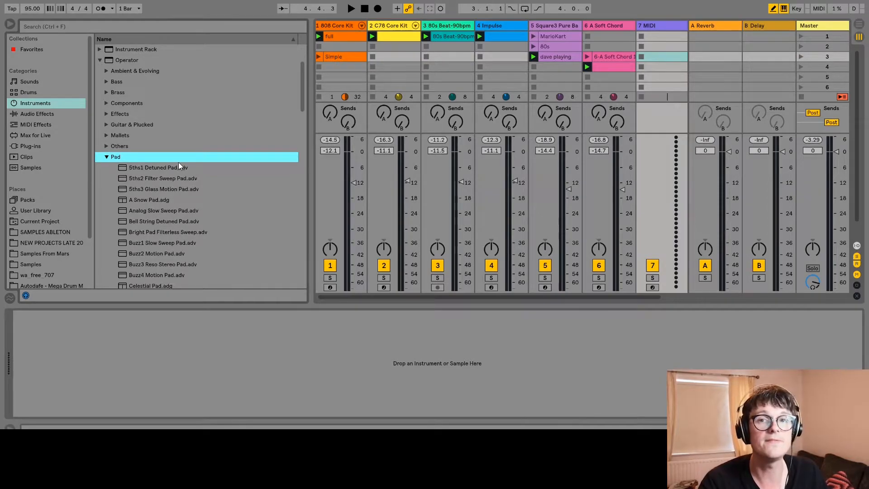
Preview Operator's pad presets from 5ths1 Detuned Pad through Buzz2 Motion Pad
key(Down)
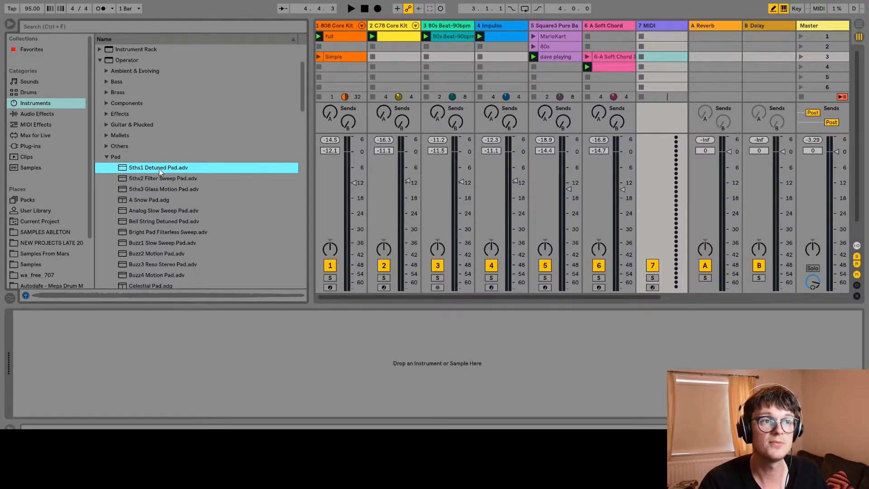
key(Down)
key(Down)
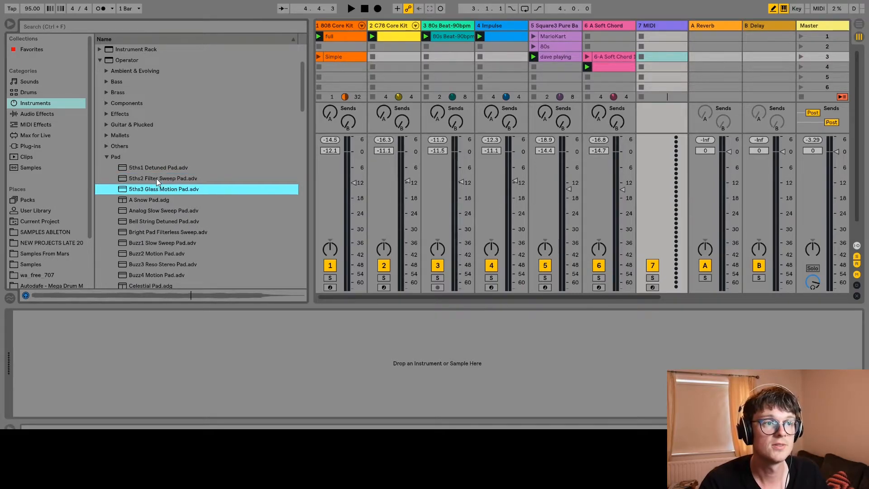
key(Down)
key(Down)
key(Down)
key(Down)
key(Down)
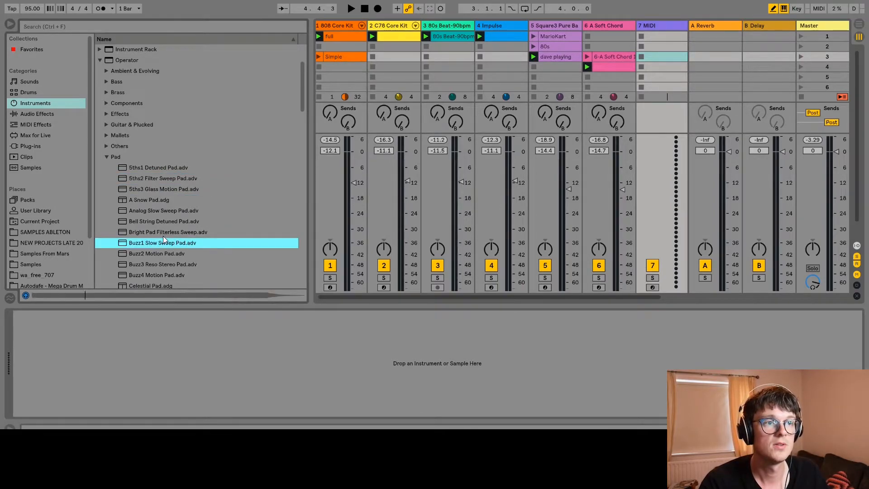
scroll(163, 238, down, 4)
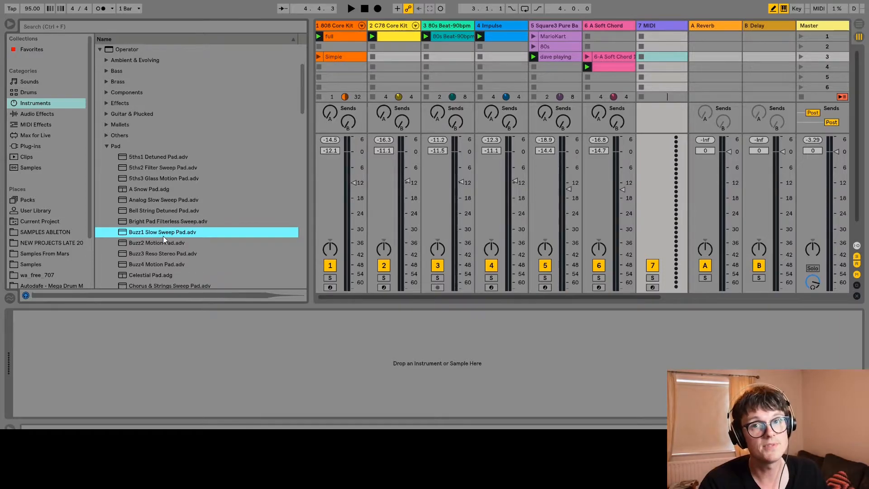
key(Down)
scroll(155, 215, down, 2)
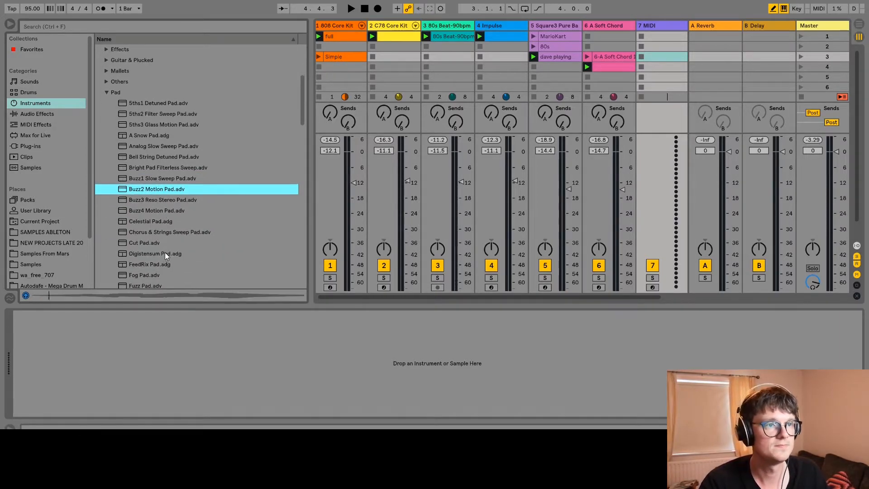
Preview further pads, including Celestial Pad and Fuzz Pad, and load Fog Pad onto the new MIDI track
click(154, 220)
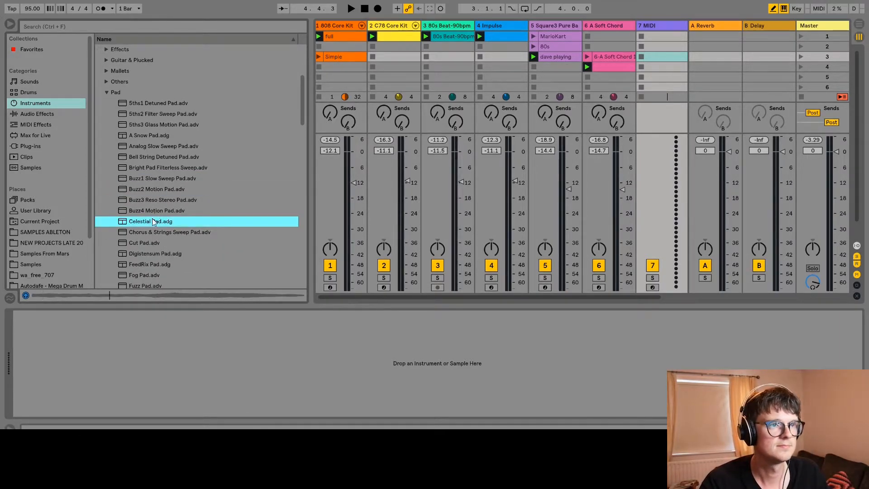
click(151, 242)
scroll(169, 249, down, 1)
click(159, 262)
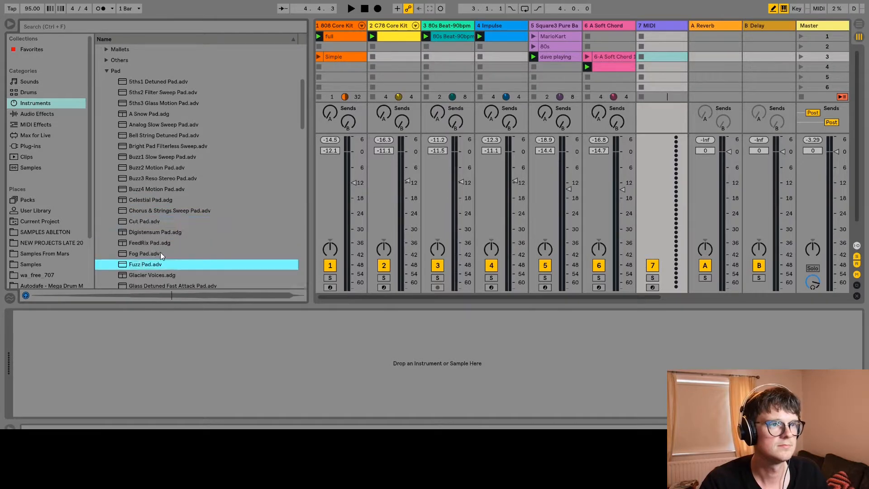
scroll(166, 250, down, 1)
key(Up)
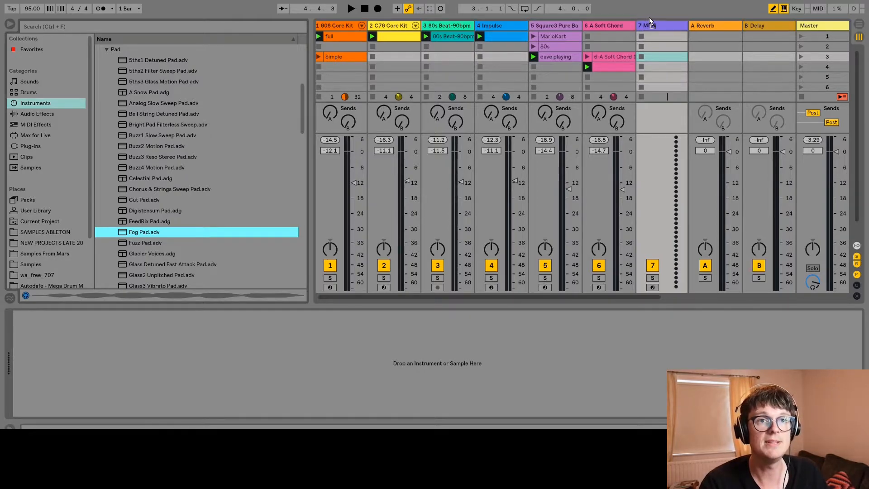
key(Return)
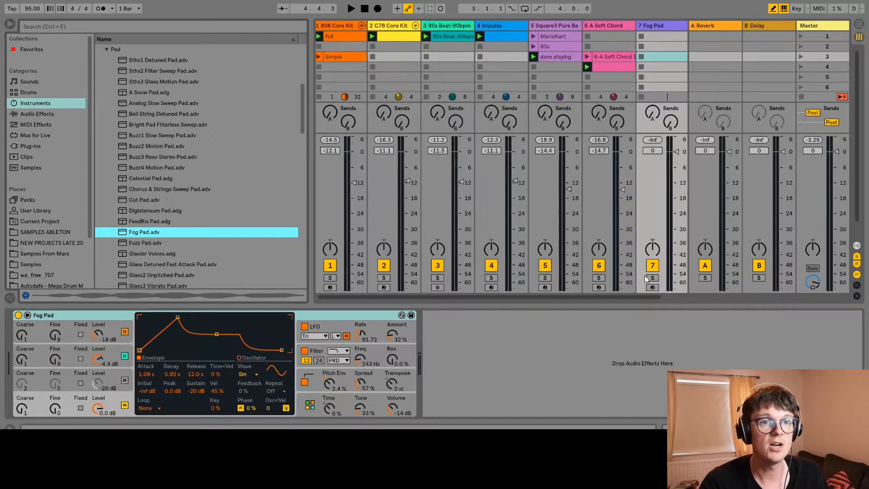
Arm the Fog Pad track for recording and try out its sound over the playing clips
click(652, 288)
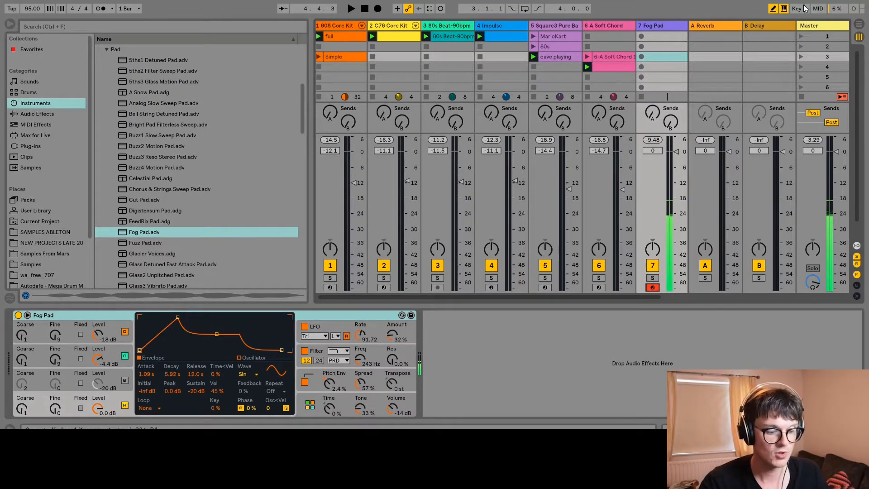
key(x)
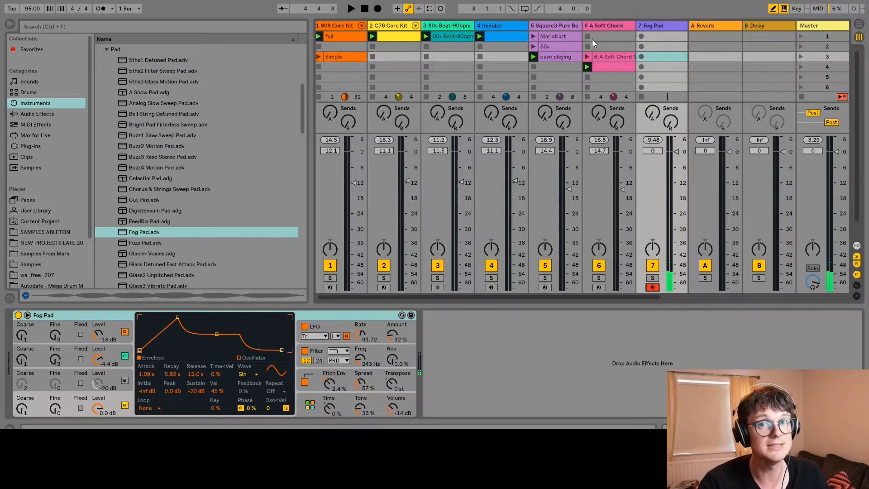
key(space)
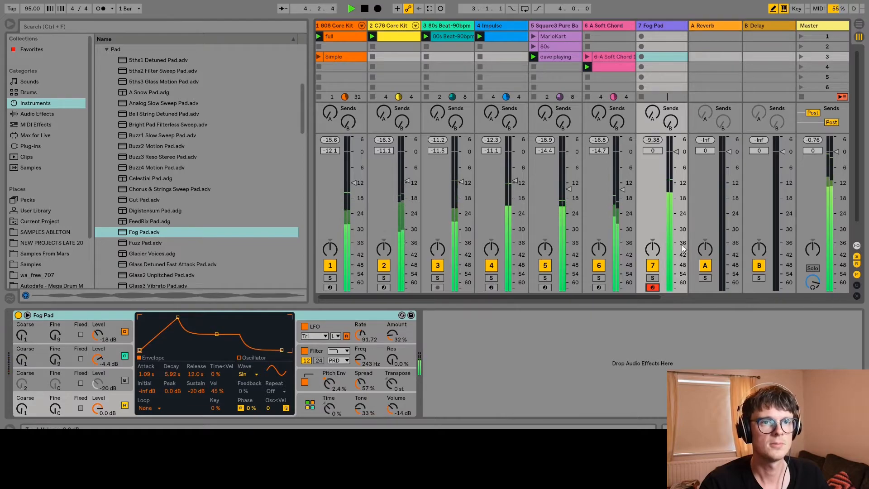
key(space)
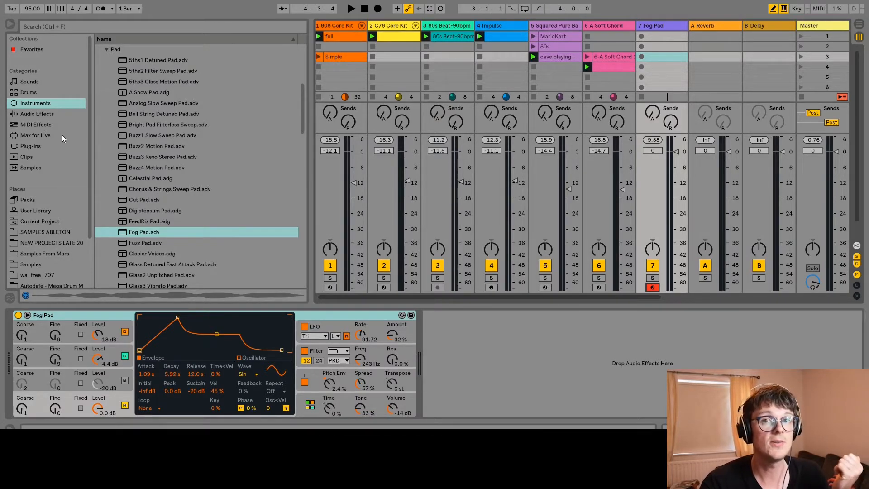
Add the C Minor preset of the Scale MIDI effect before Fog Pad in the device chain
click(29, 120)
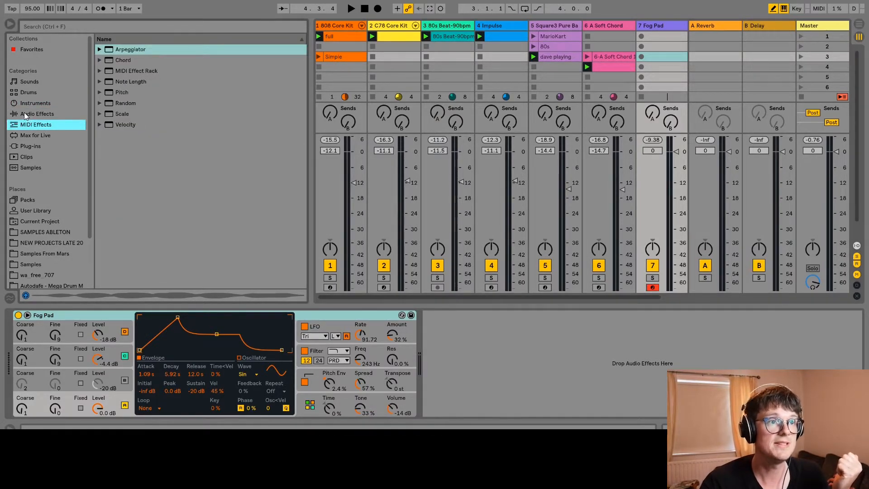
click(99, 114)
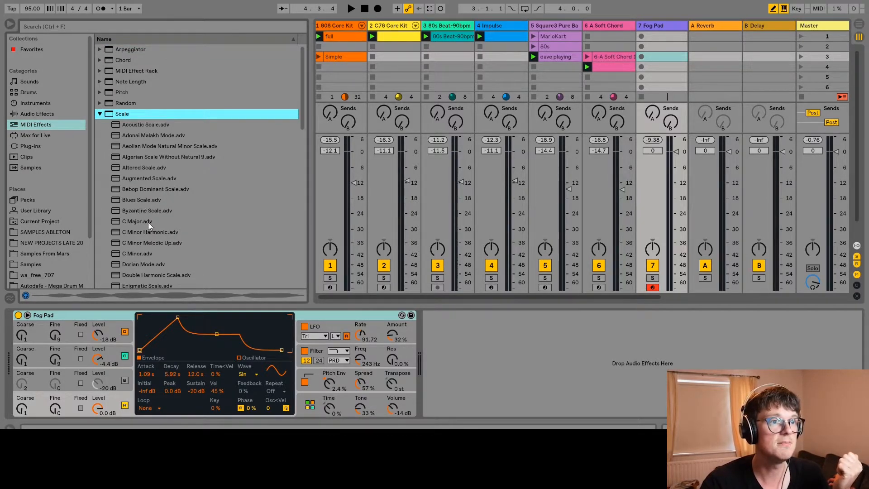
click(144, 253)
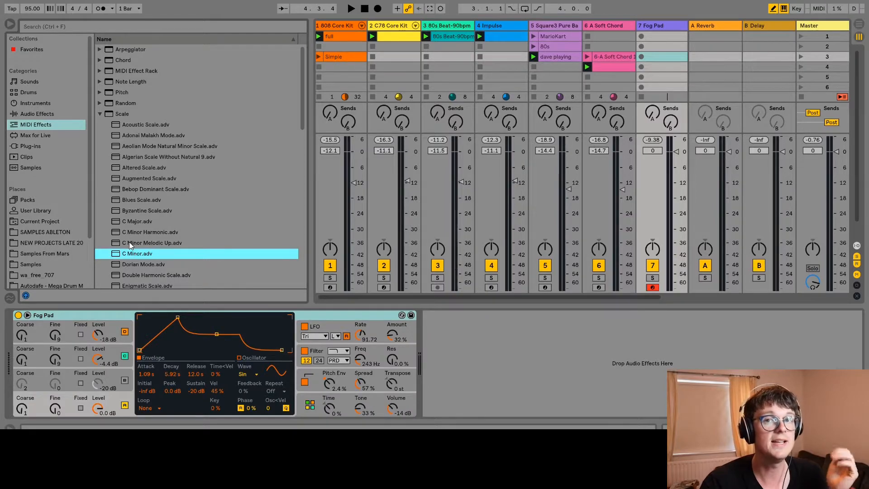
drag(131, 254, 18, 334)
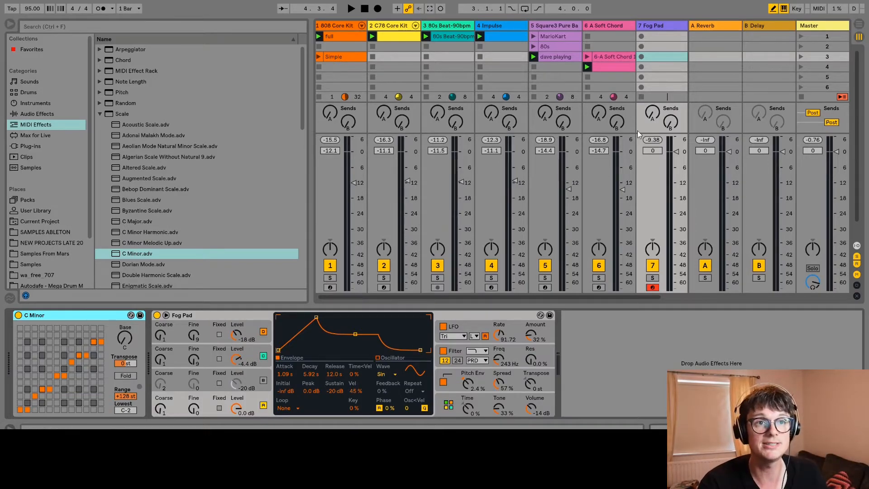
Play the pad along with the other clips and lower the Fog Pad track's volume to -8.3 dB
key(space)
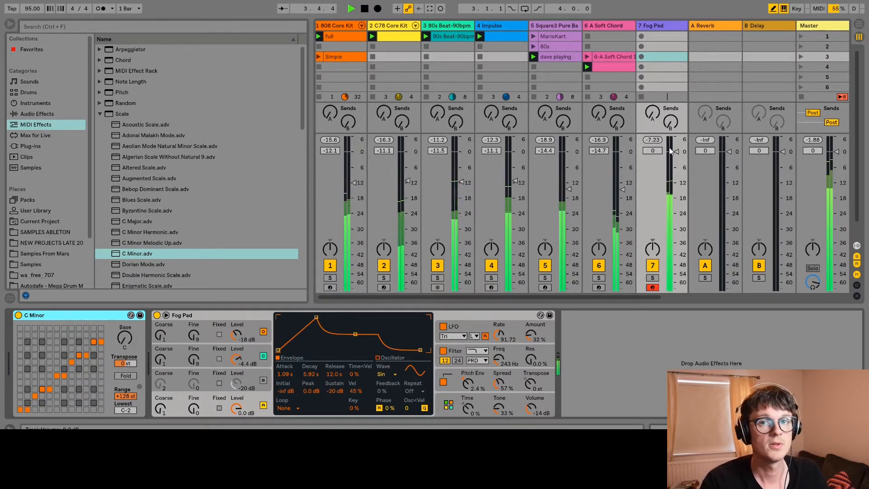
key(space)
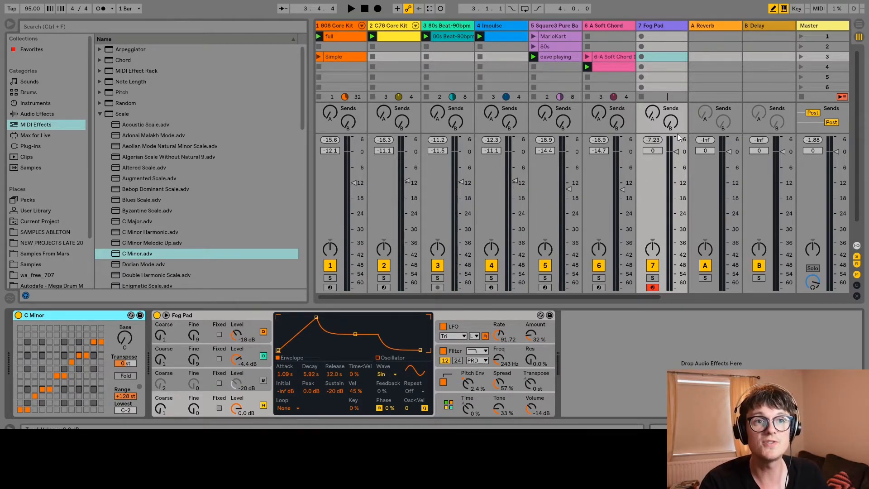
mouse_move(677, 151)
mouse_down()
mouse_move(676, 223)
mouse_move(676, 177)
mouse_up()
key(space)
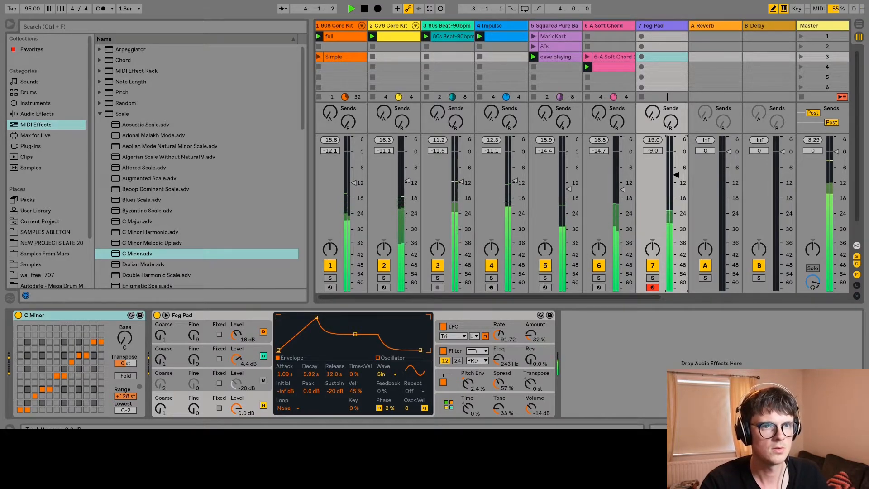
drag(676, 174, 676, 173)
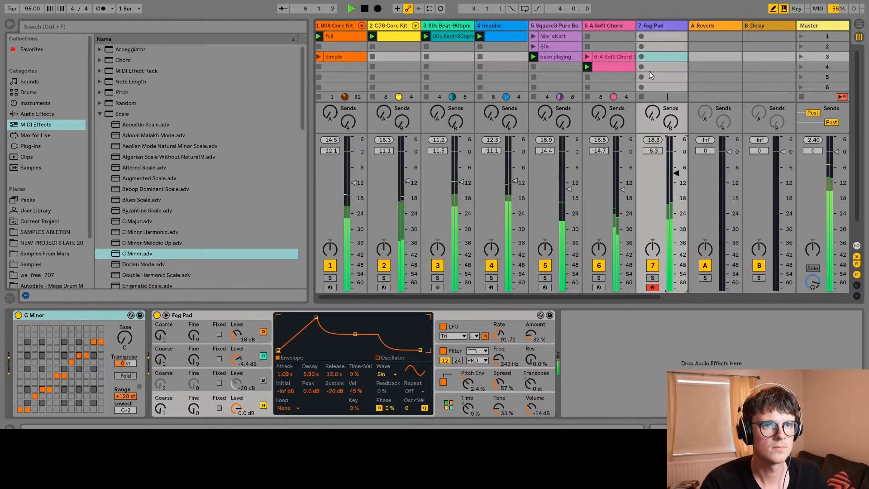
key(space)
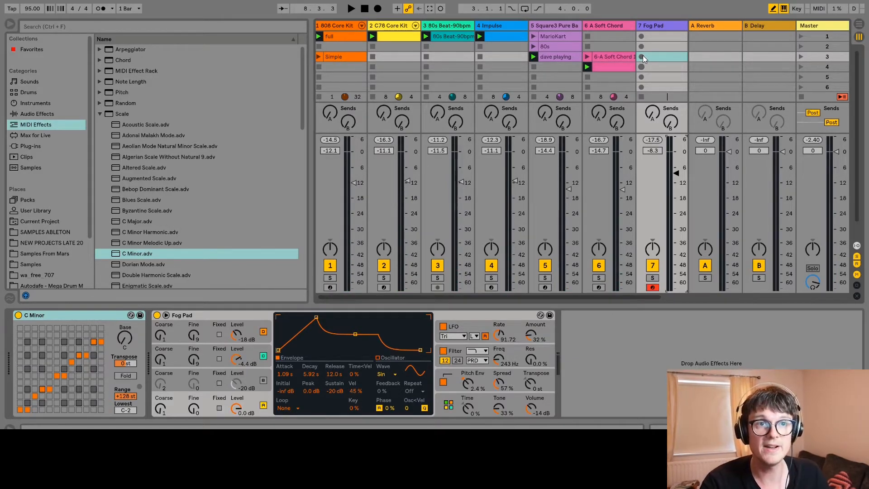
Record an eight-bar line (C3, D3, E3, C3, C3, E3, D3, C3) in the Fog Pad track's fourth clip slot and quantize all its notes
click(643, 57)
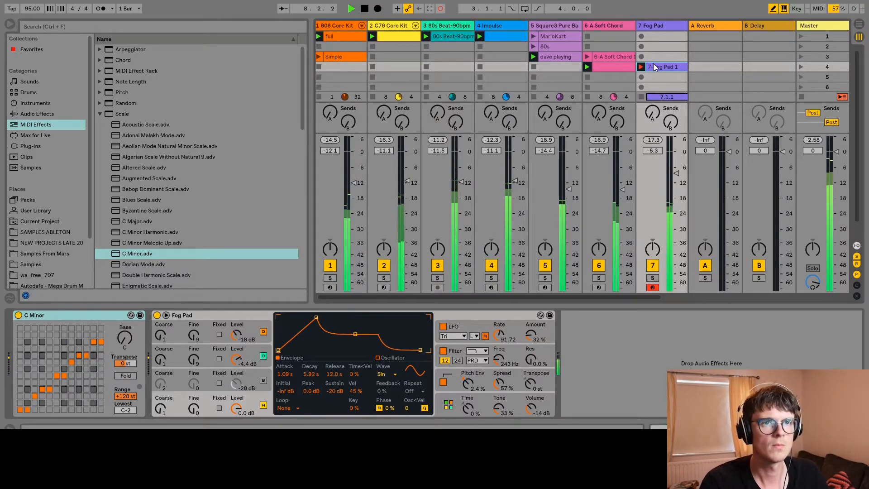
key(space)
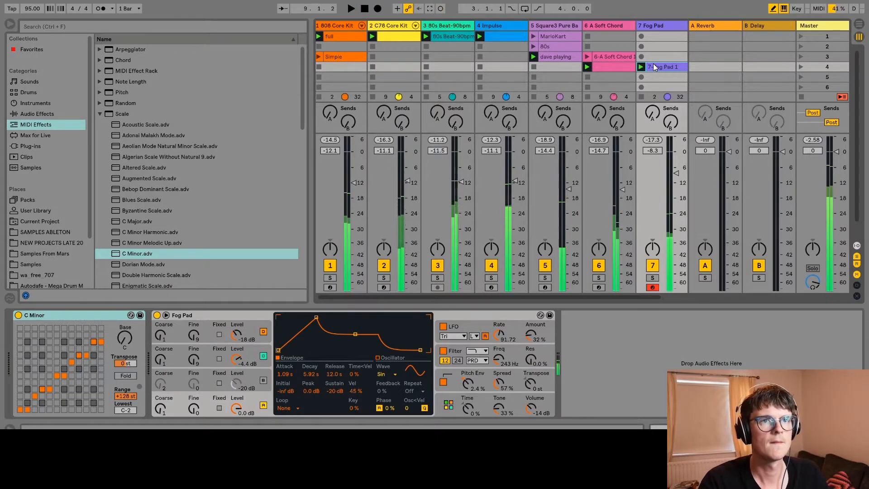
key(shift+Tab)
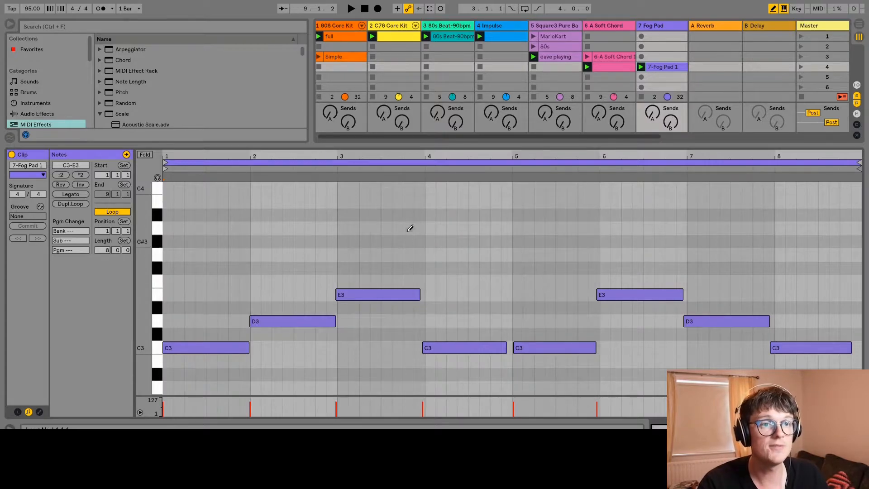
key(ctrl+a)
key(ctrl+u)
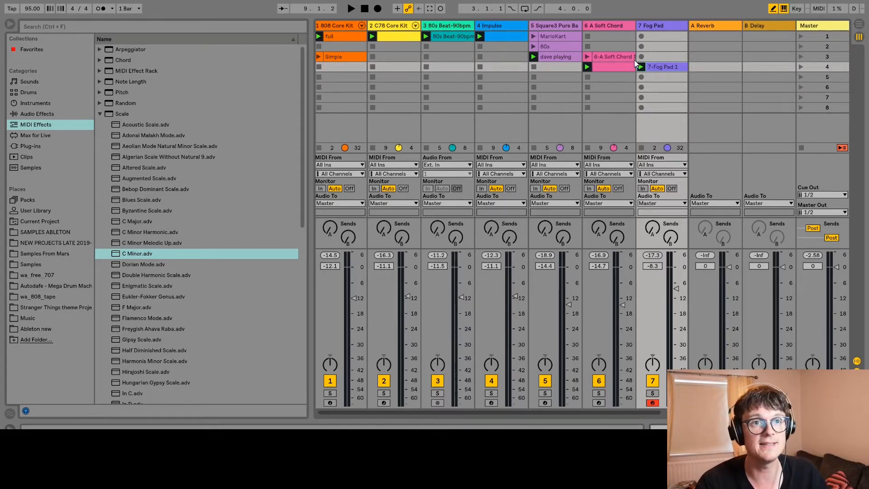
Check the notes in the Fog Pad clip, and solo its track with the device chain shown
double_click(652, 67)
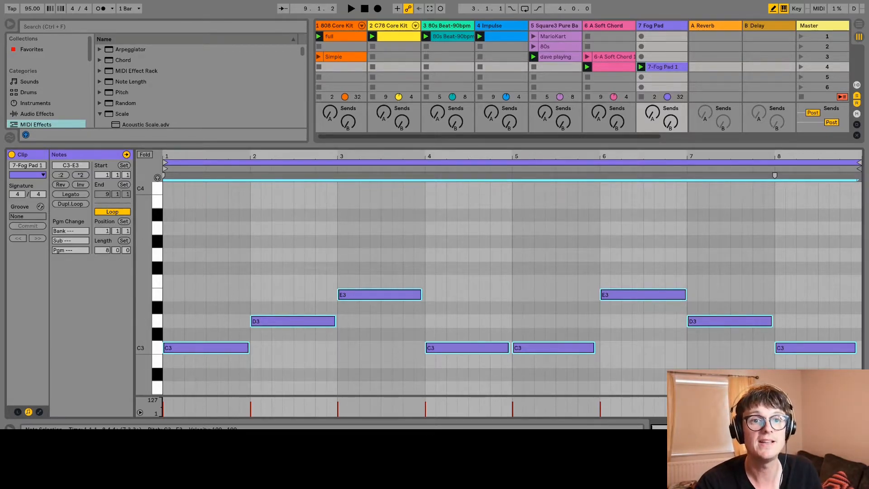
key(ctrl+alt+l)
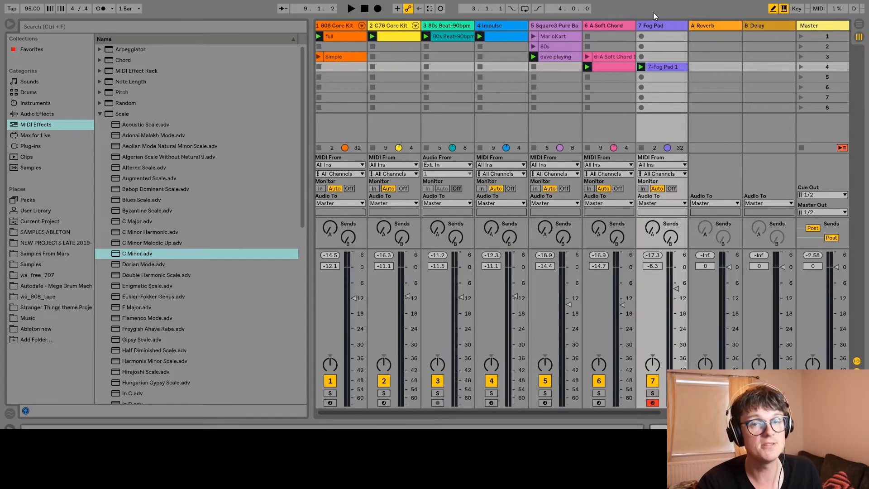
click(652, 393)
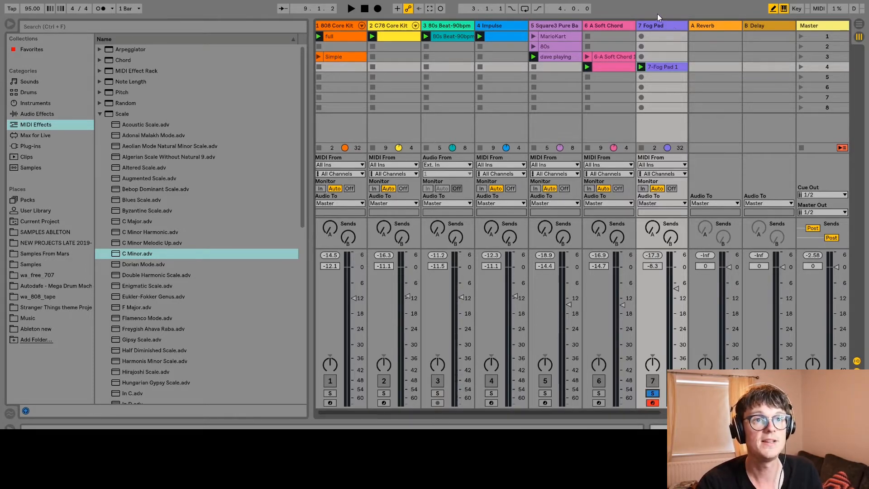
key(ctrl+alt+l)
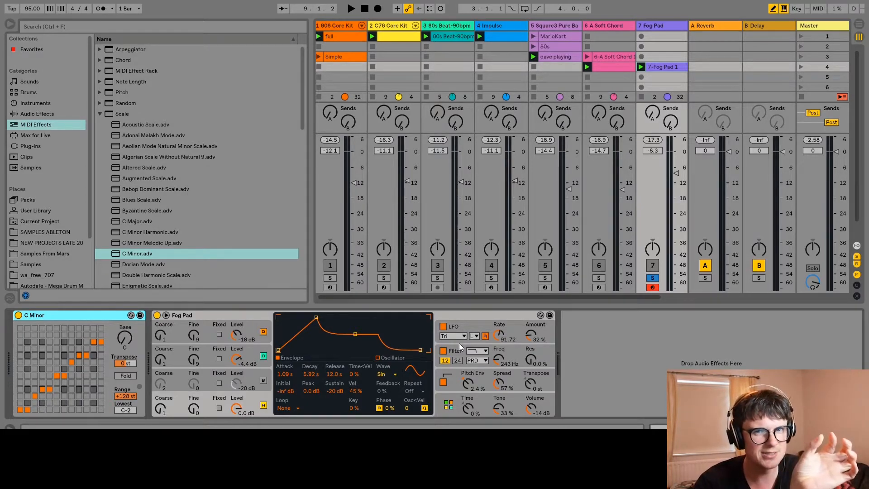
During playback, set Fog Pad's filter to 2.80 kHz with 49 % resonance and lower the unsoloed track's volume to -12.2 dB
click(499, 351)
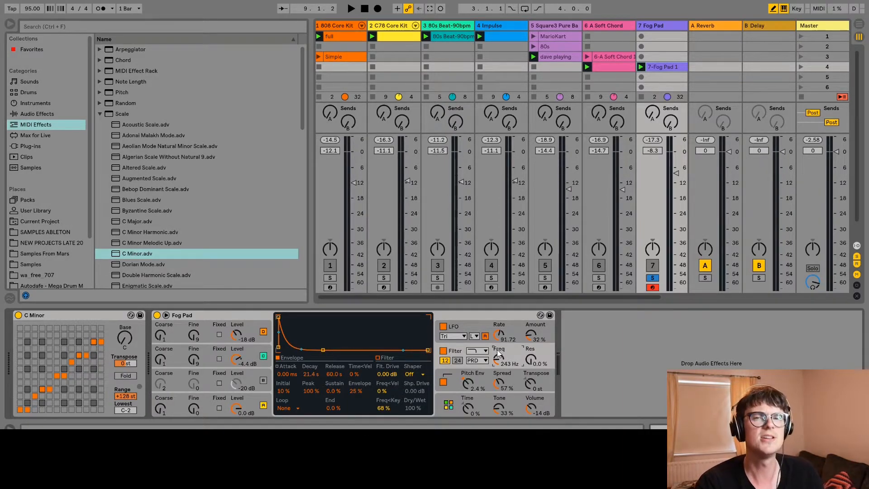
key(space)
mouse_move(499, 356)
mouse_down()
mouse_move(498, 335)
mouse_move(499, 380)
mouse_move(499, 332)
mouse_move(532, 347)
mouse_move(532, 289)
mouse_move(499, 369)
mouse_move(510, 352)
mouse_move(532, 354)
mouse_move(532, 362)
mouse_move(500, 355)
mouse_up()
click(652, 277)
click(538, 347)
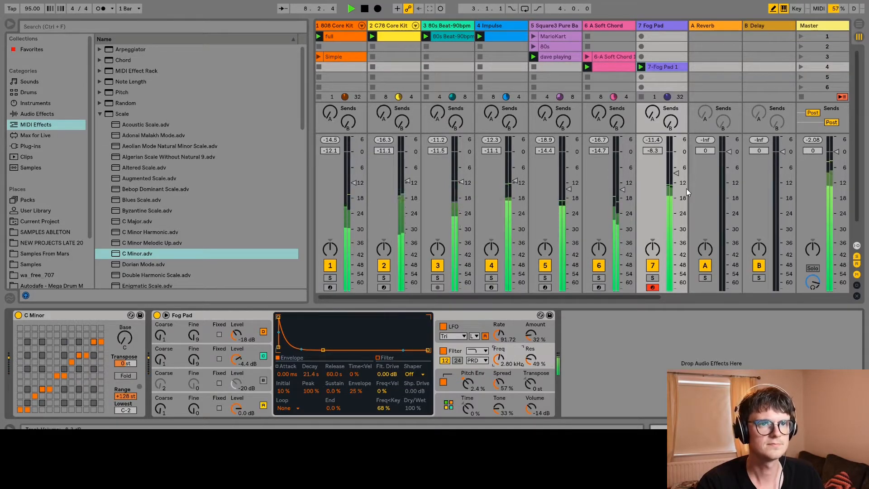
drag(676, 173, 676, 182)
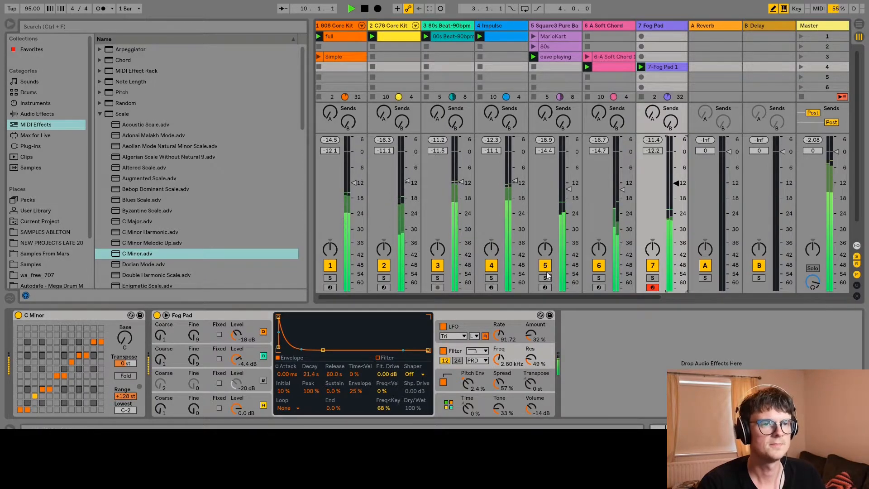
key(space)
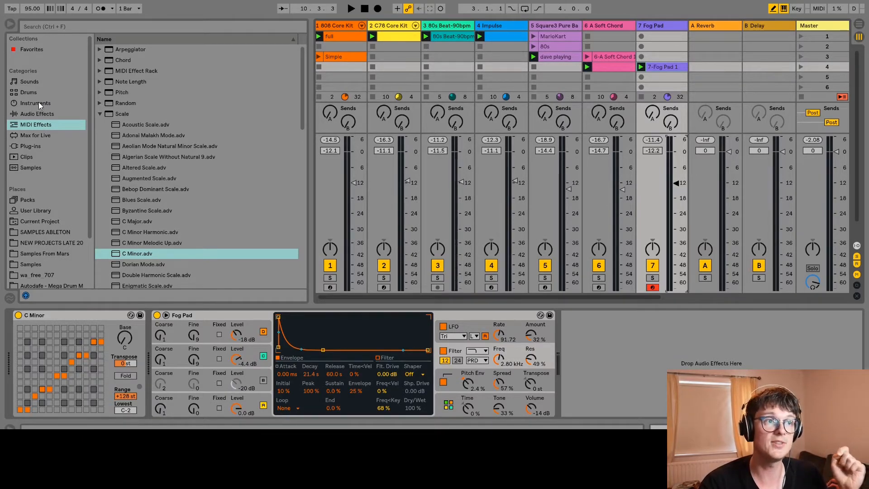
Add the Echo audio effect after Fog Pad and raise its feedback to 63 %
key(Up)
drag(117, 168, 585, 331)
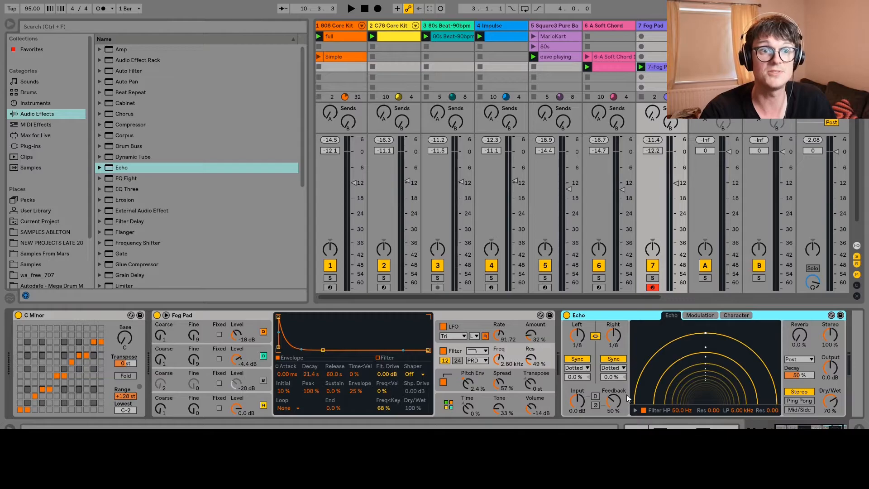
mouse_move(614, 394)
mouse_down()
mouse_move(614, 350)
mouse_move(614, 384)
mouse_up()
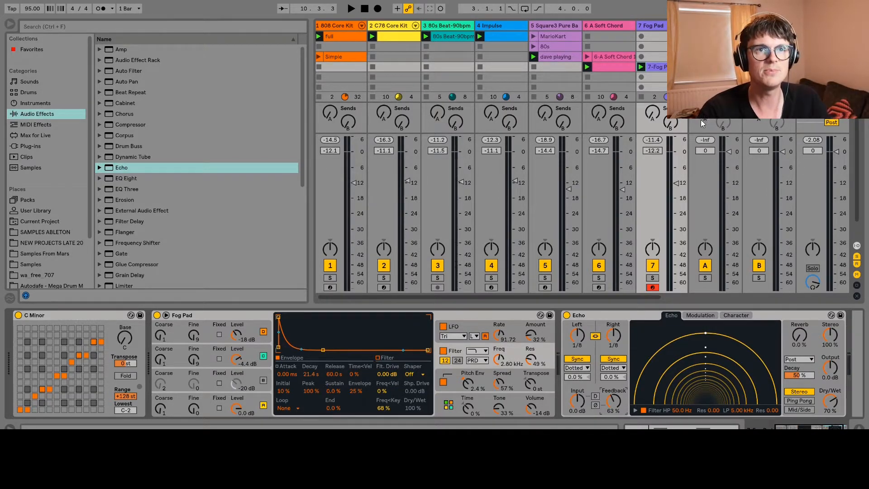
Solo the playing pad, set Echo to 90 % feedback, 82 % reverb and Ping Pong mode, and compare the sound with Echo bypassed
click(652, 278)
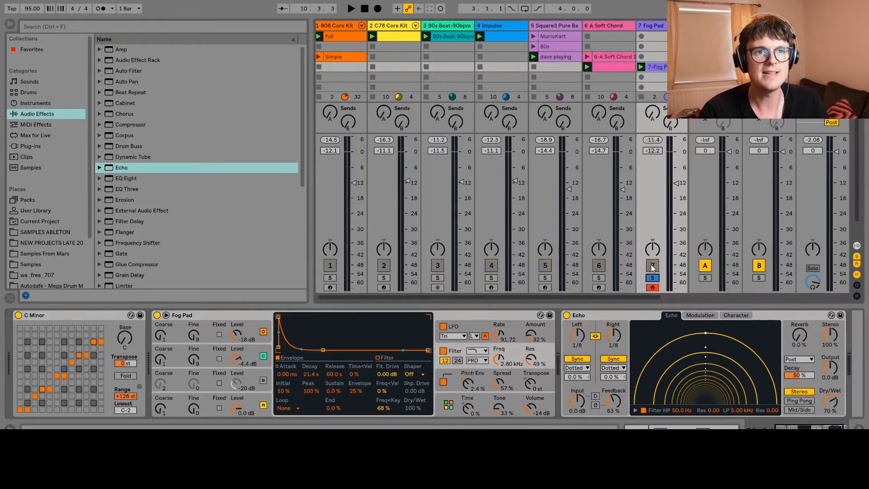
key(space)
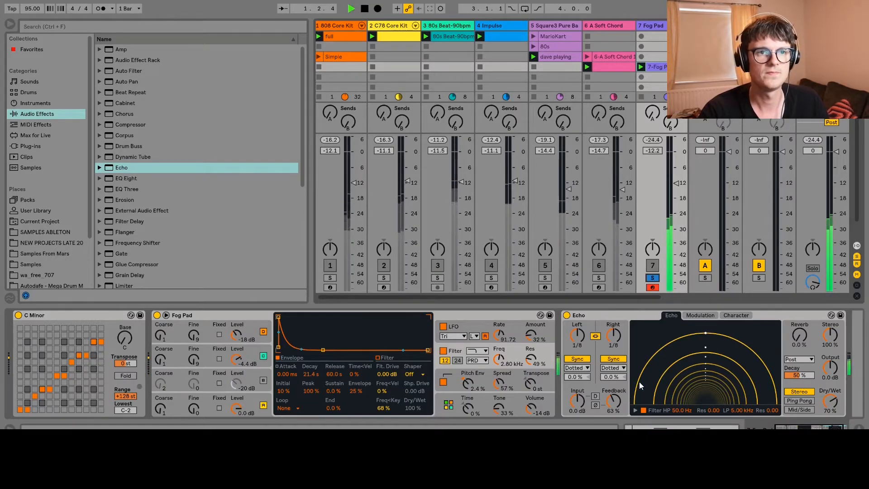
drag(624, 395, 625, 383)
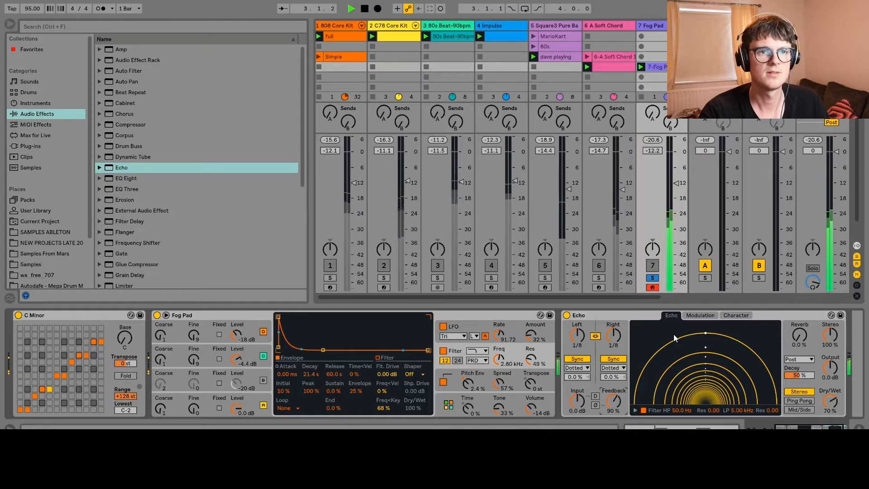
drag(800, 335, 799, 287)
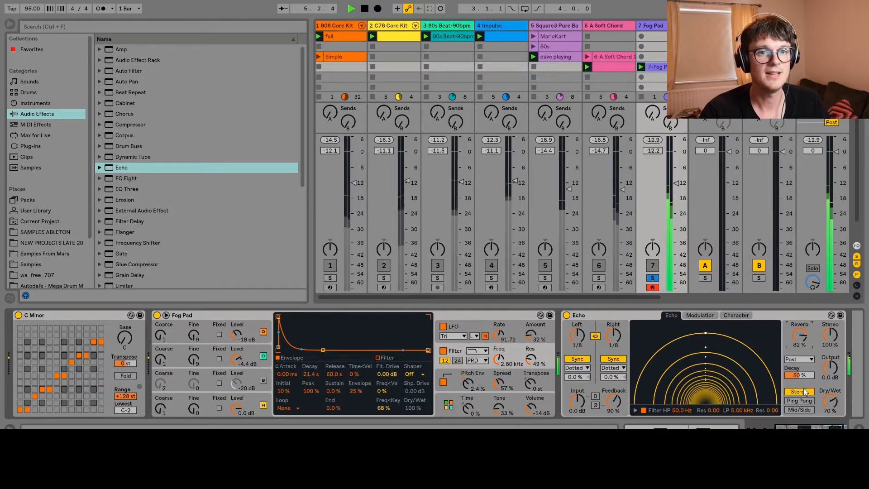
click(800, 401)
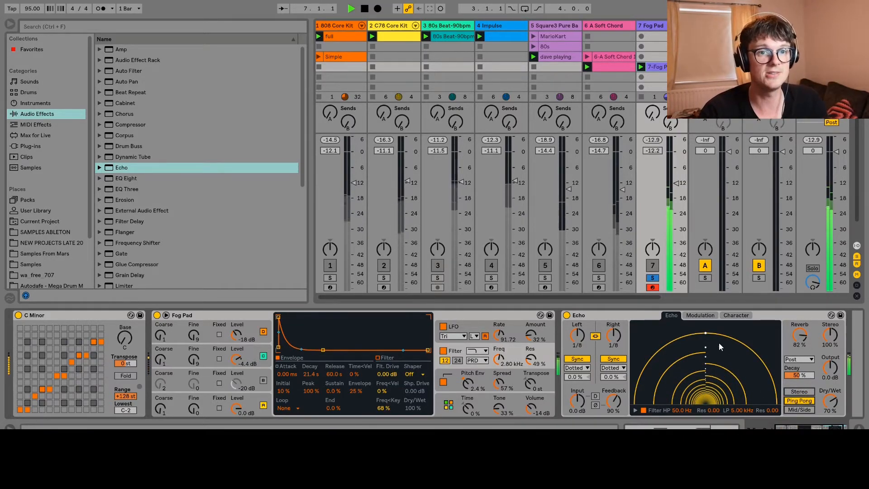
click(566, 314)
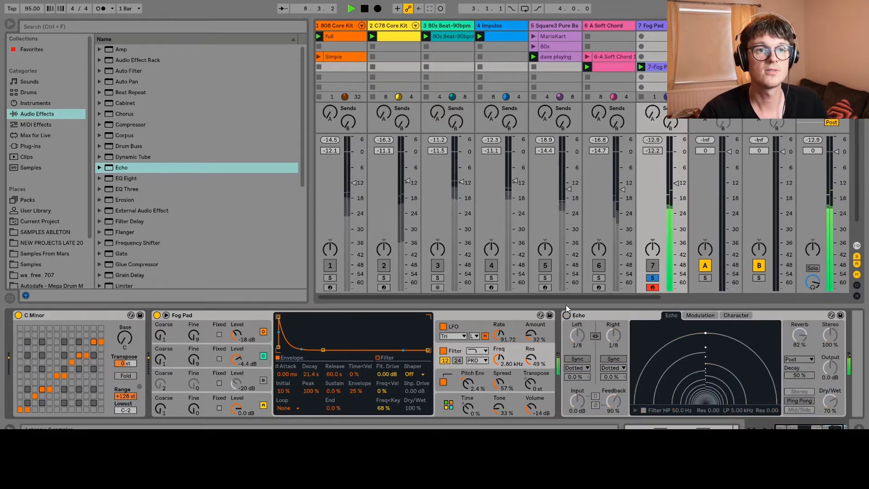
click(566, 314)
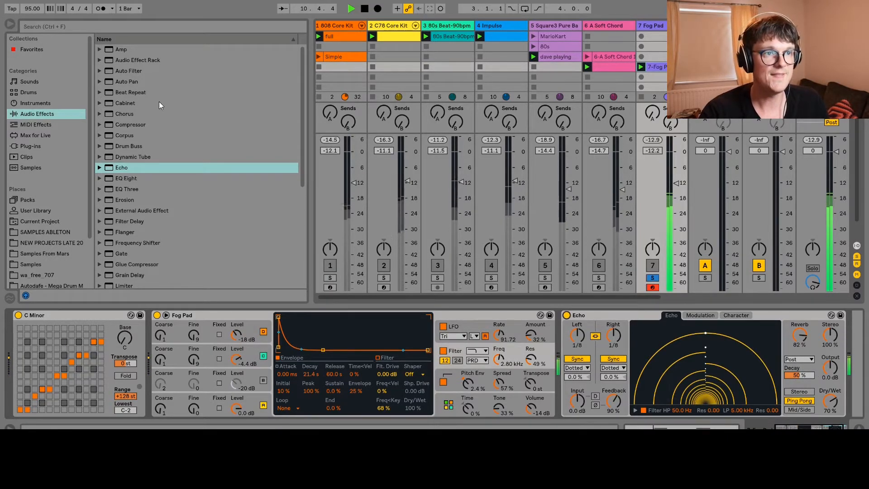
Insert a Phaser between Fog Pad and Echo with frequency 3.30 kHz, feedback 0.90 and 4 poles
scroll(178, 175, down, 5)
scroll(178, 173, down, 1)
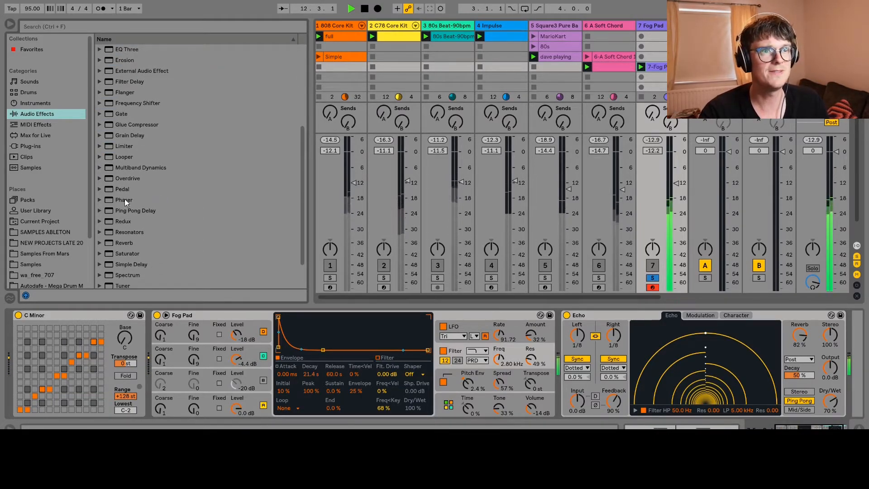
drag(120, 198, 560, 324)
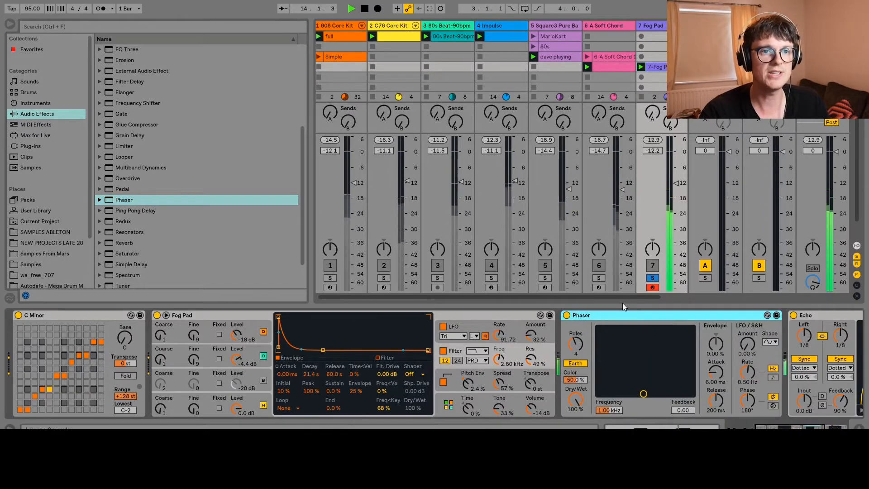
drag(643, 394, 668, 347)
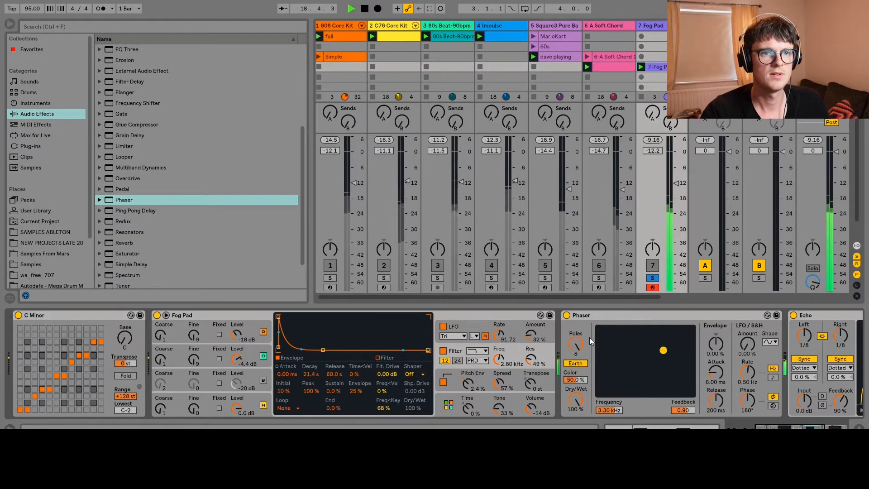
drag(579, 335, 579, 344)
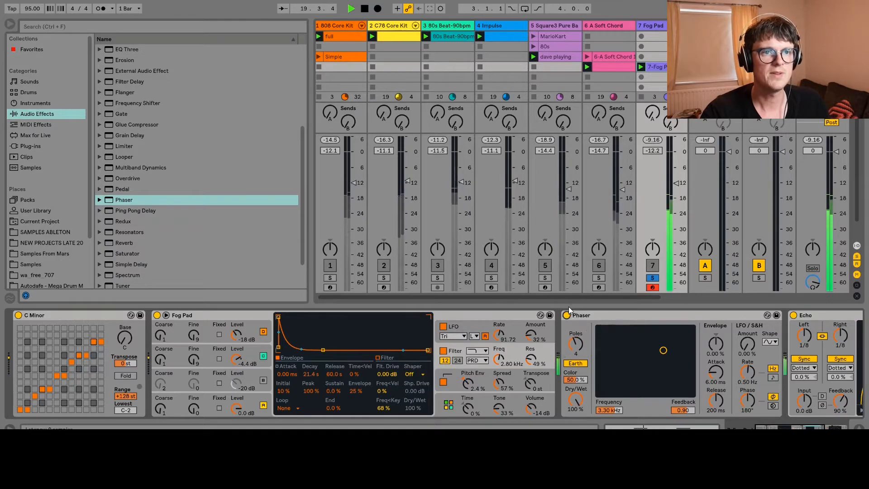
Compare the pad with Phaser and Echo bypassed, and set the Phaser to 10.1 kHz frequency and 0.89 feedback
click(567, 315)
click(793, 315)
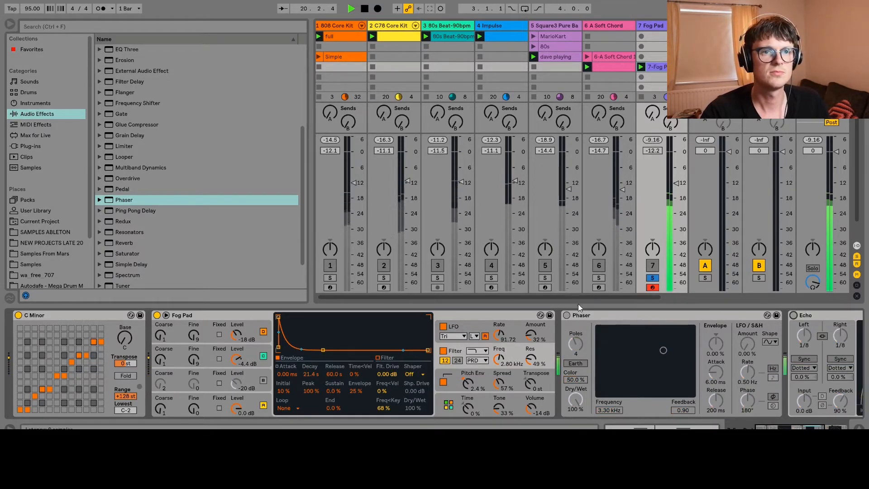
click(567, 315)
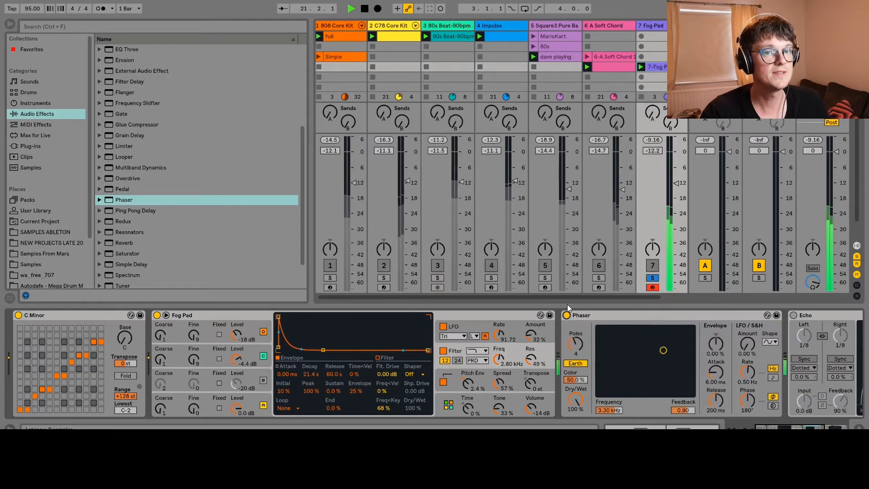
drag(663, 349, 682, 353)
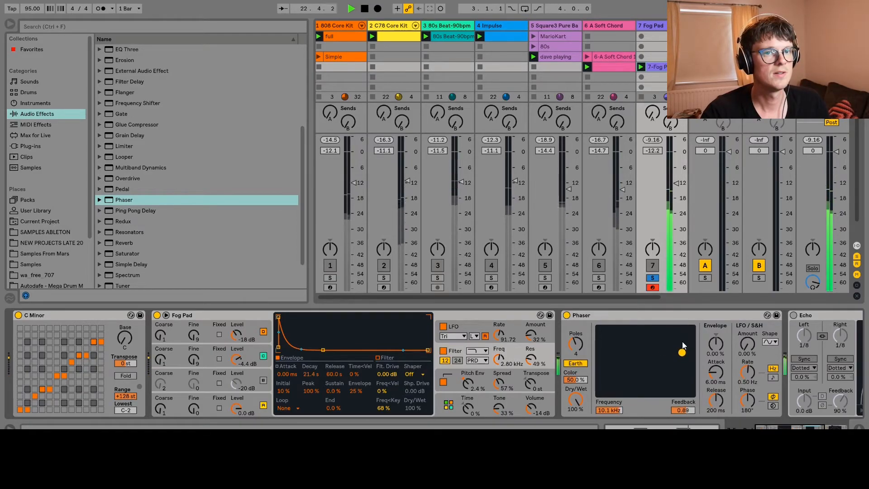
click(793, 314)
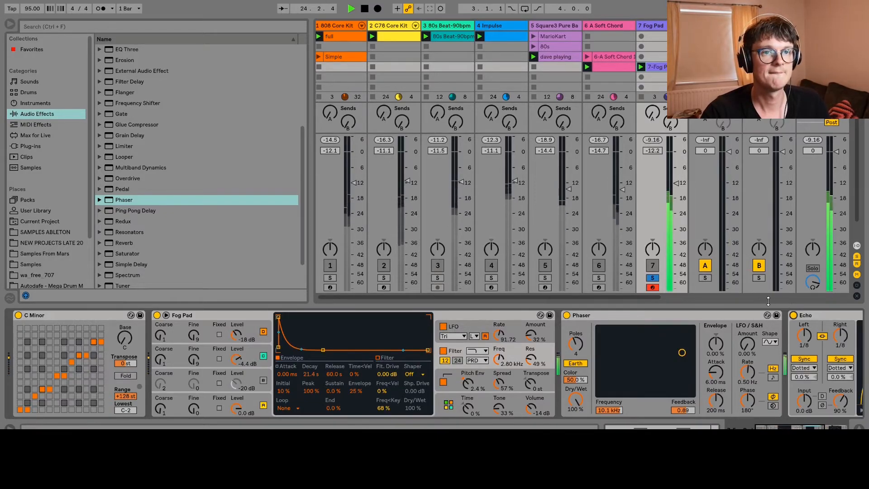
key(space)
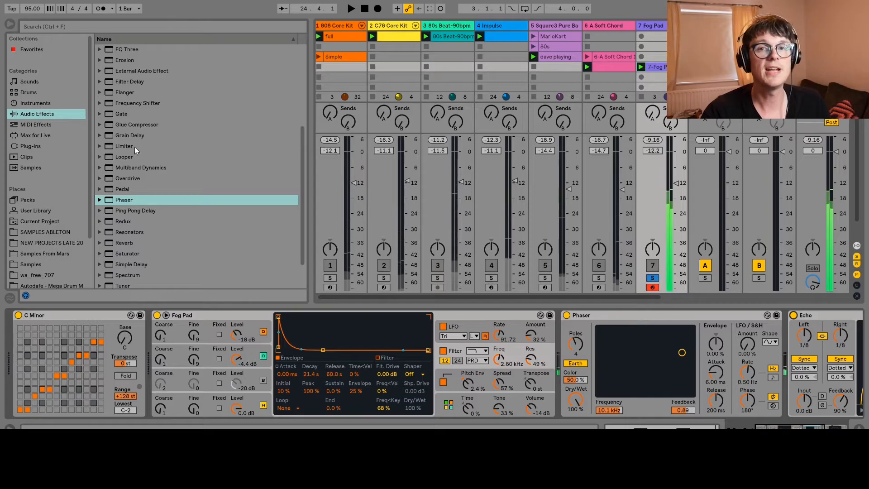
Insert Vinyl Distortion before the Phaser and set its Tracing Model to drive 0.53 at 8.05 kHz during playback
scroll(146, 167, down, 3)
scroll(146, 167, down, 1)
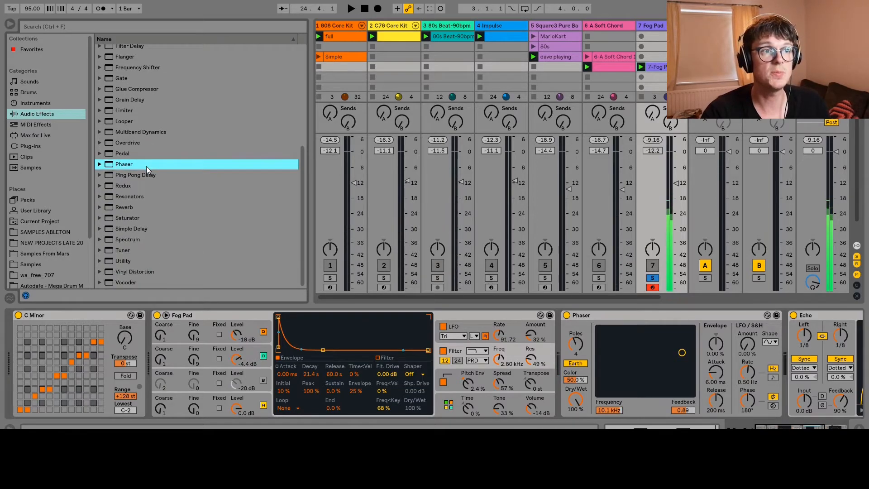
scroll(168, 203, up, 5)
scroll(168, 203, down, 5)
scroll(167, 202, up, 2)
scroll(167, 201, down, 2)
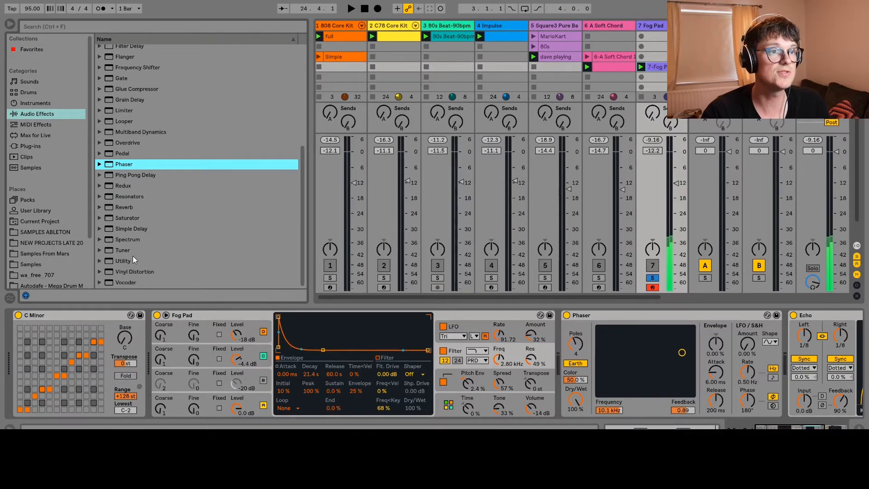
click(132, 268)
drag(127, 269, 551, 315)
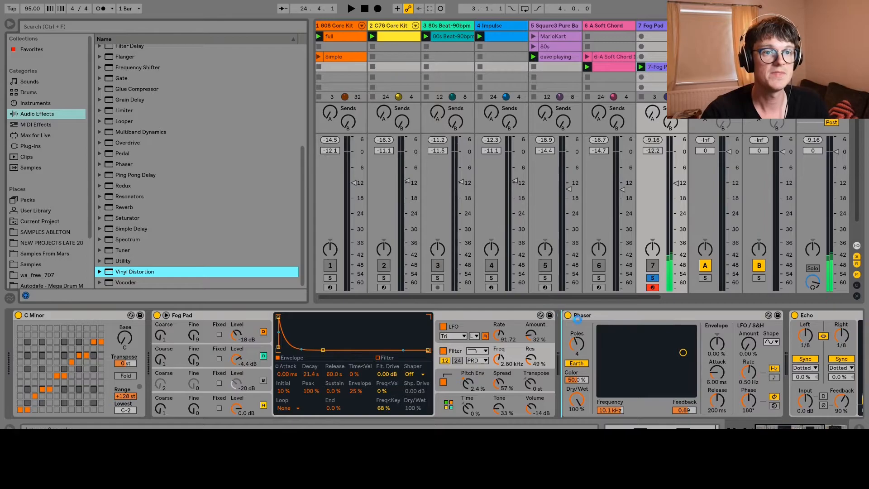
drag(576, 319, 577, 319)
key(space)
mouse_move(617, 346)
mouse_down()
mouse_move(646, 334)
mouse_move(583, 333)
mouse_move(642, 350)
mouse_move(678, 340)
mouse_move(682, 362)
mouse_up()
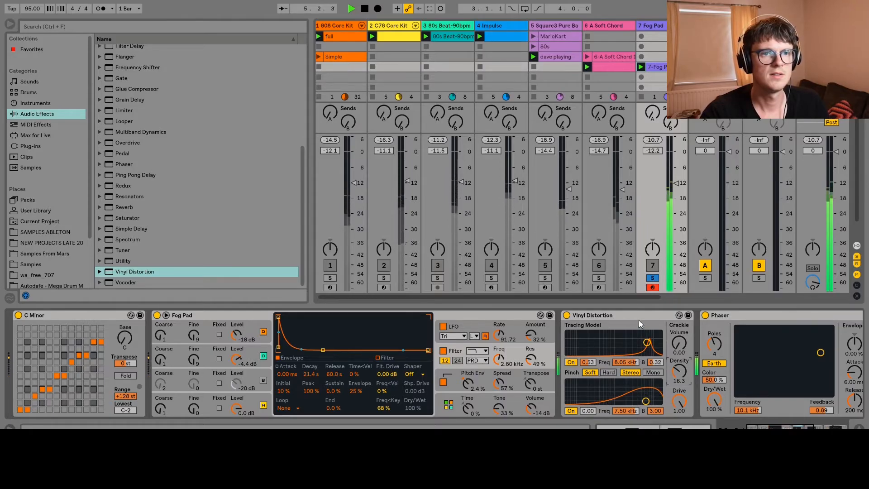
Unsolo the Fog Pad track and lower its volume to -16.0 dB against the other playing clips
click(652, 278)
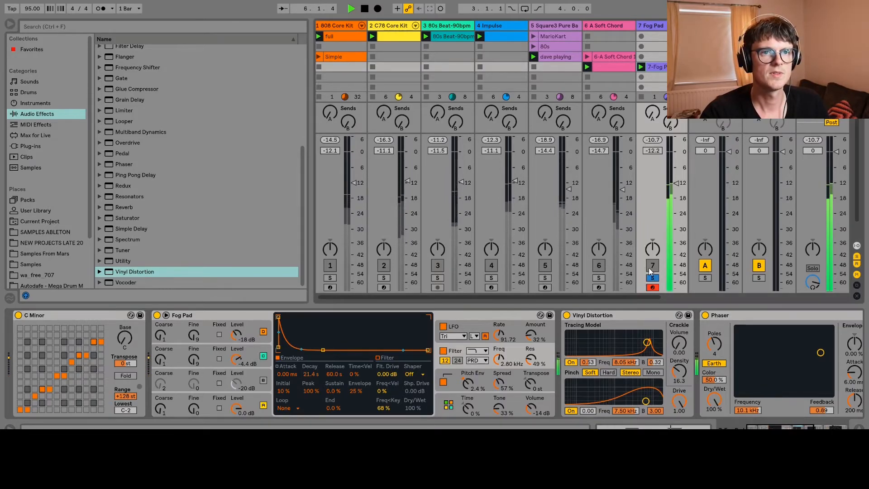
mouse_move(676, 183)
mouse_down()
mouse_move(677, 200)
mouse_move(675, 184)
mouse_up()
scroll(783, 412, right, 5)
key(space)
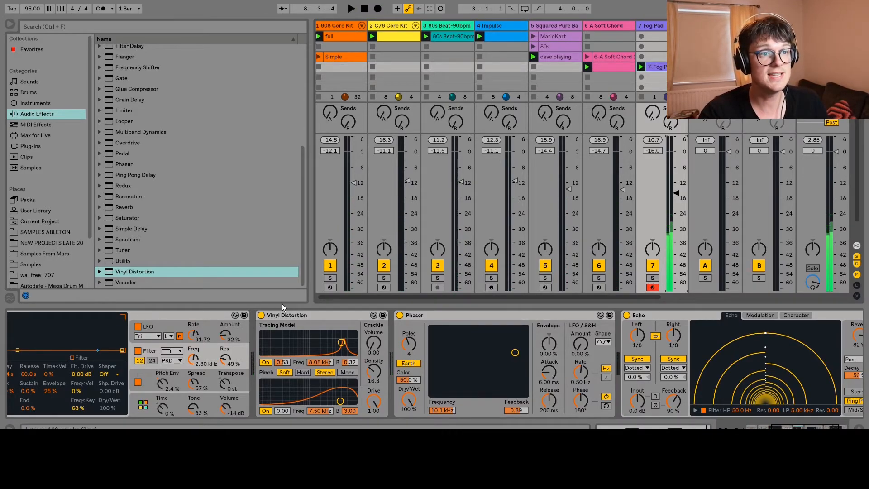
Delete Vinyl Distortion and Phaser from the Fog Pad device chain and reduce Echo's dry/wet to 65 %
click(317, 314)
key(Delete)
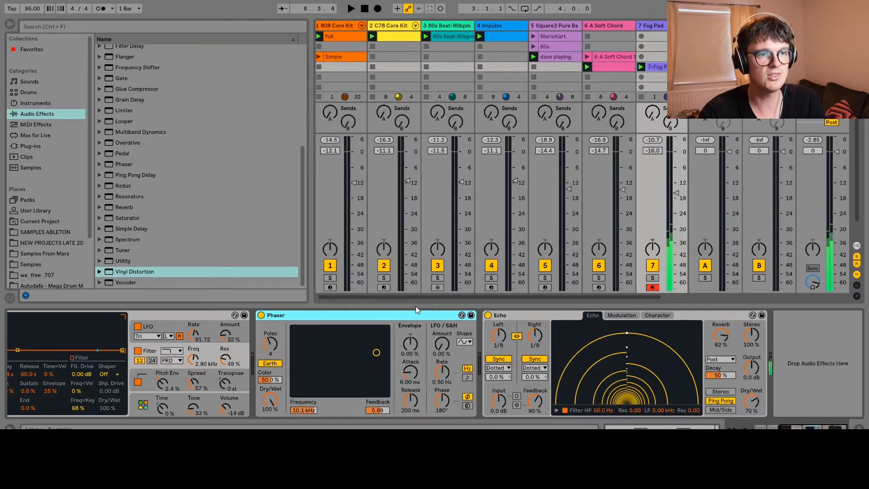
key(Delete)
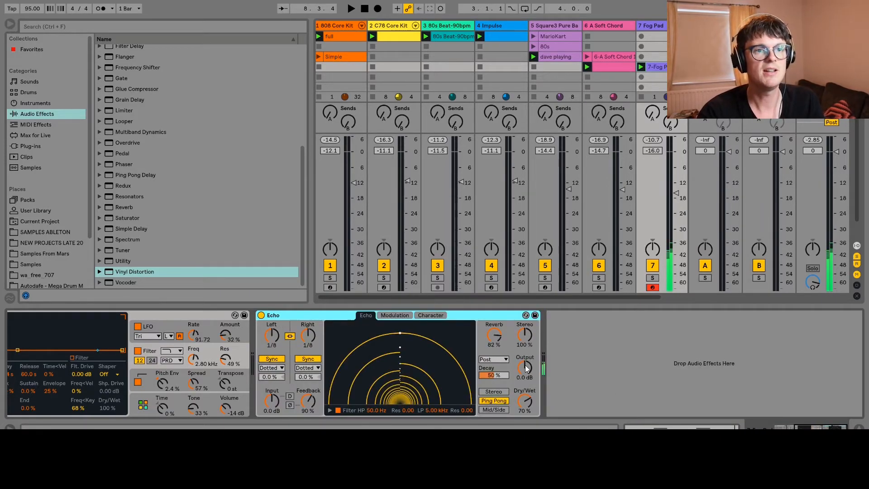
drag(532, 392, 532, 399)
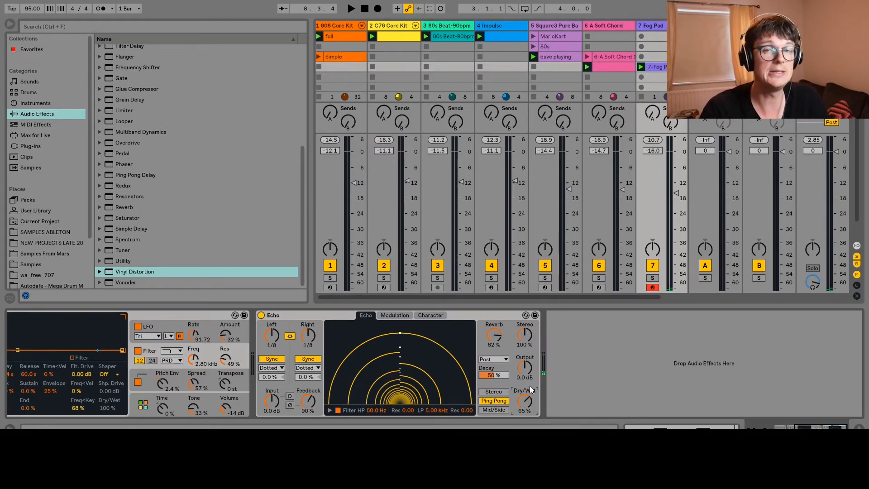
Reduce Echo's dry/wet to 52 % and lower the Fog Pad track's volume to -16.4 dB during playback
drag(529, 390, 526, 390)
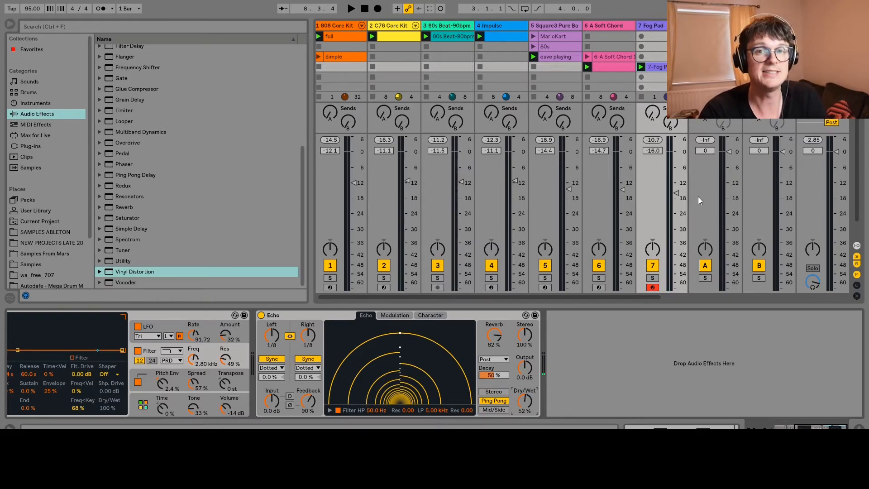
key(space)
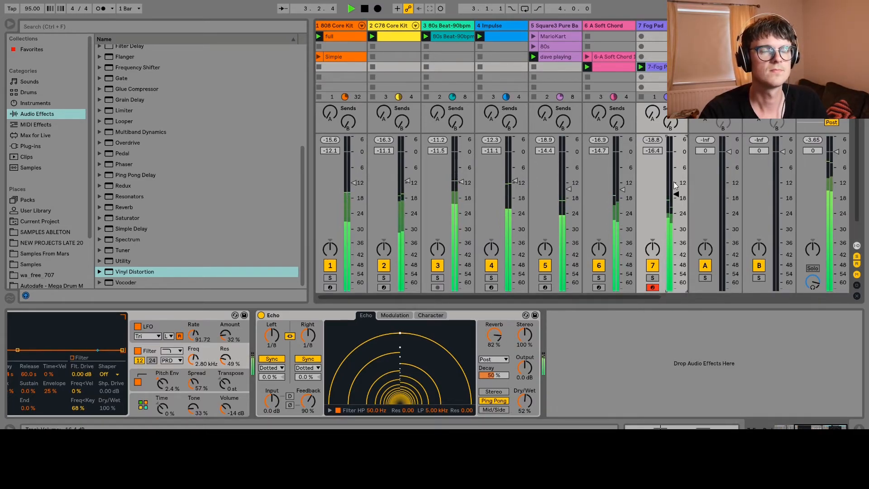
Hide the device view and browser, and raise the A Soft Chord track's volume to -12.7 dB before stopping playback
click(859, 426)
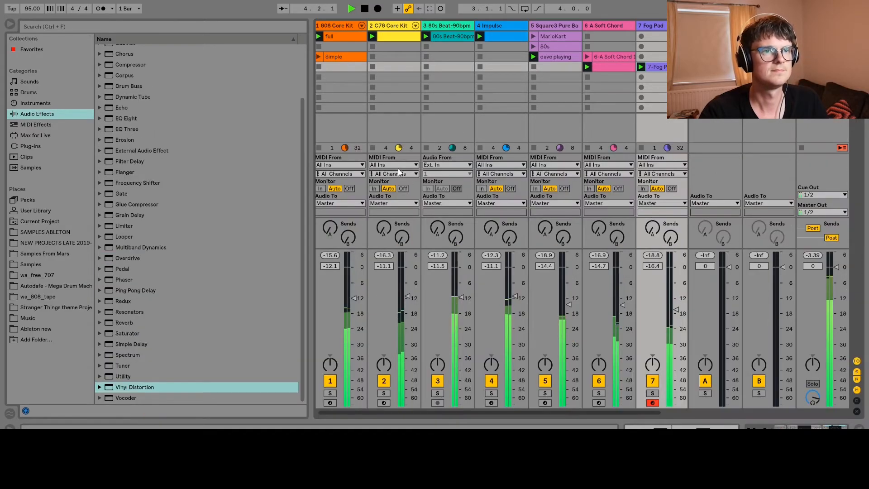
click(10, 24)
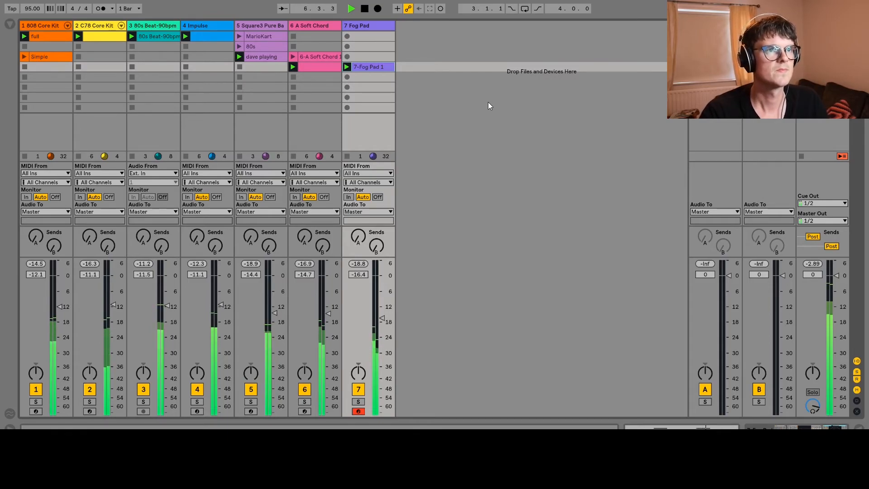
drag(328, 316, 328, 308)
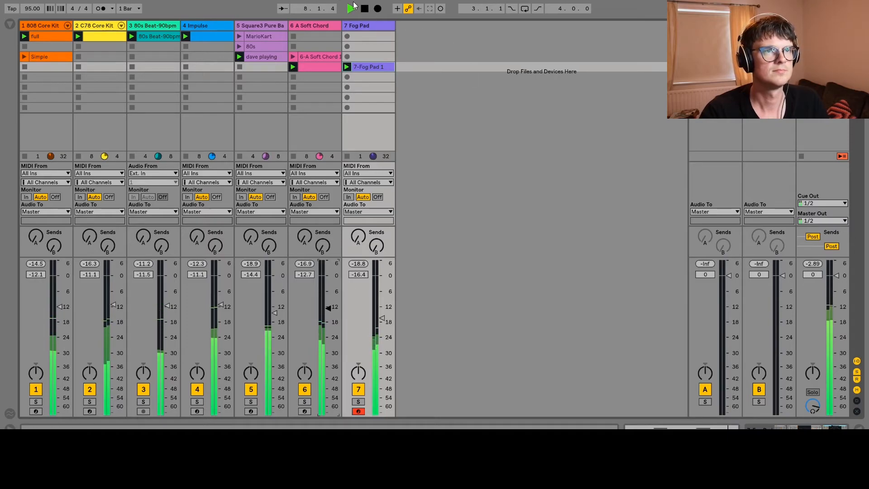
click(365, 9)
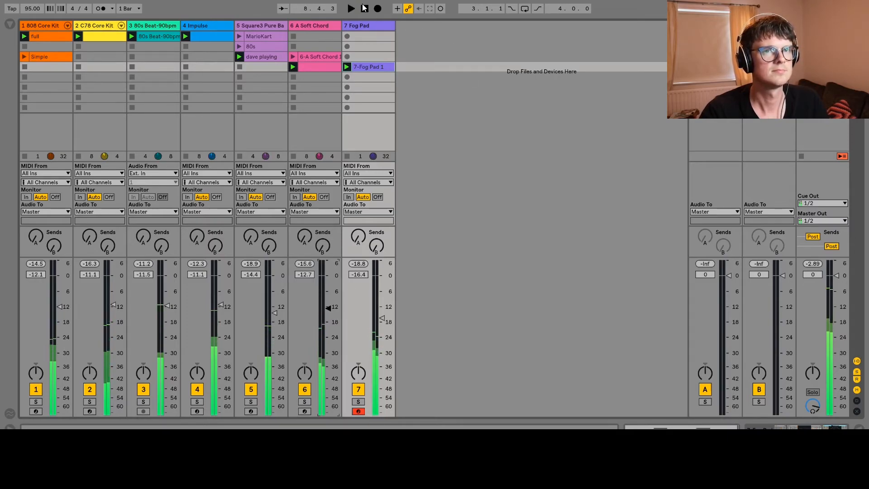